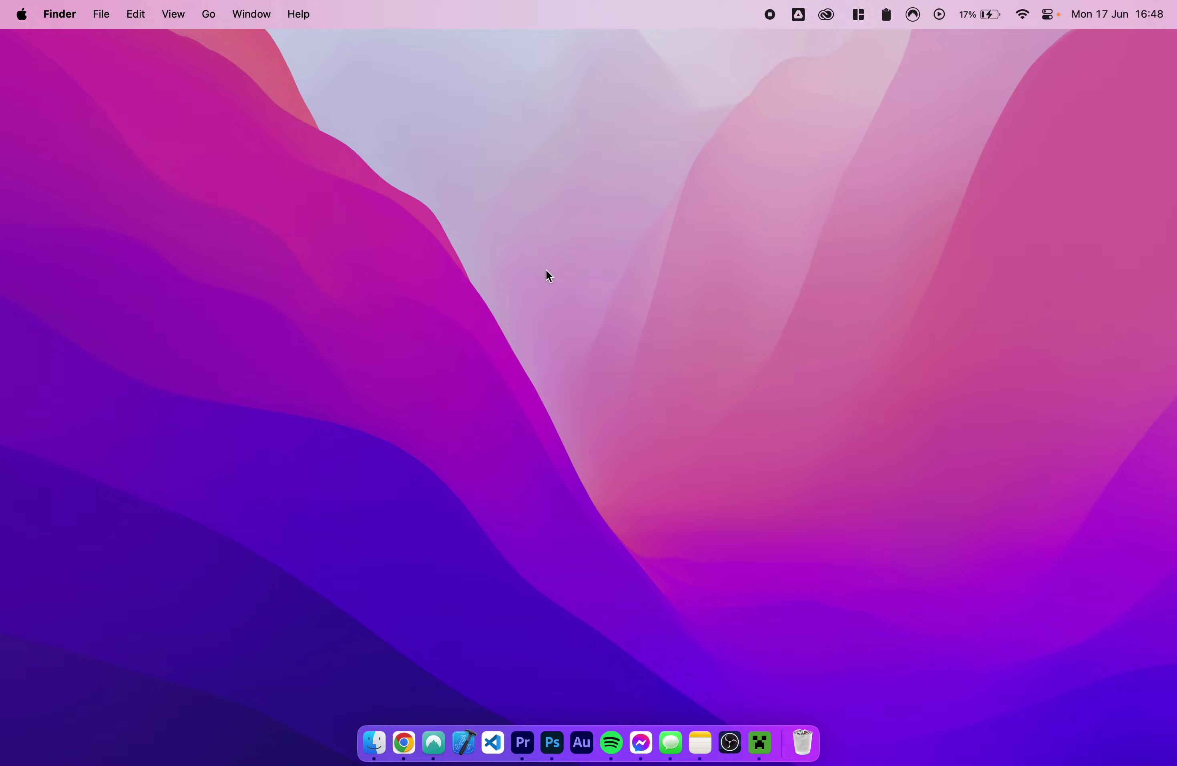
# Step: Launch the Minecraft Launcher from its Dock icon
pyautogui.click(760, 740)
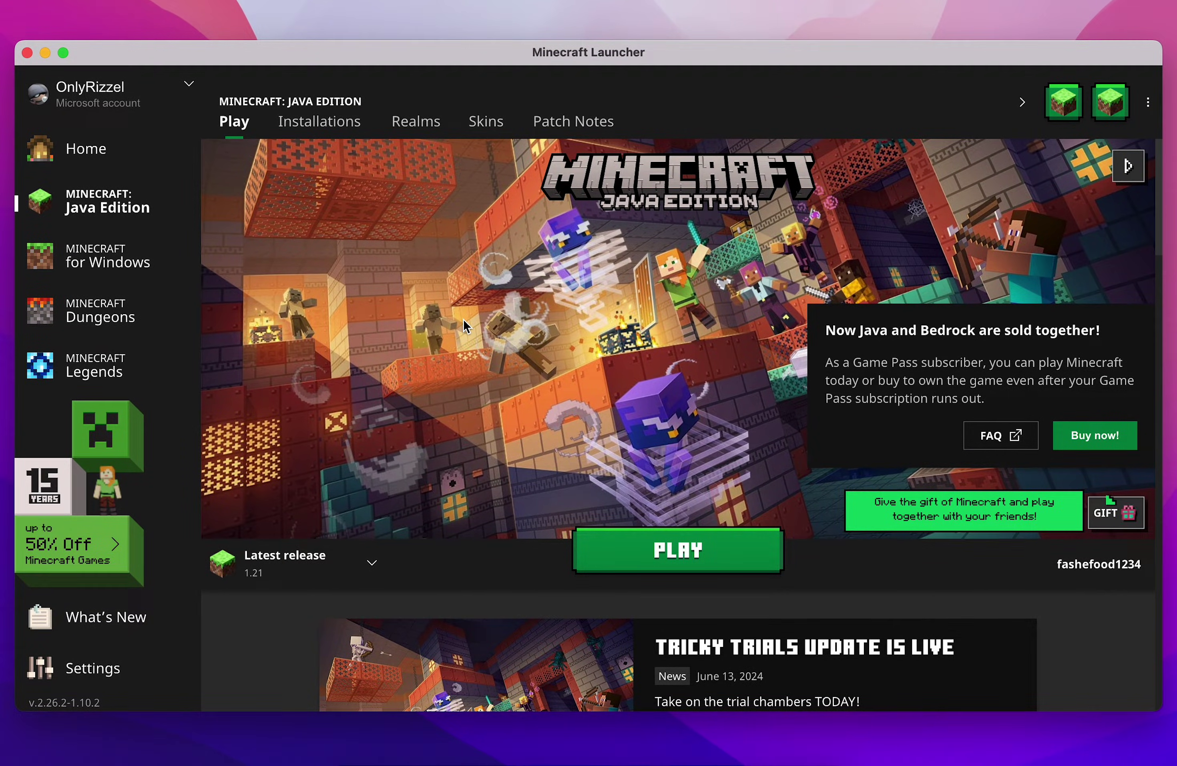
# Step: Keep the Latest release 1.21 selected, start the game once, then quit it
pyautogui.click(299, 562)
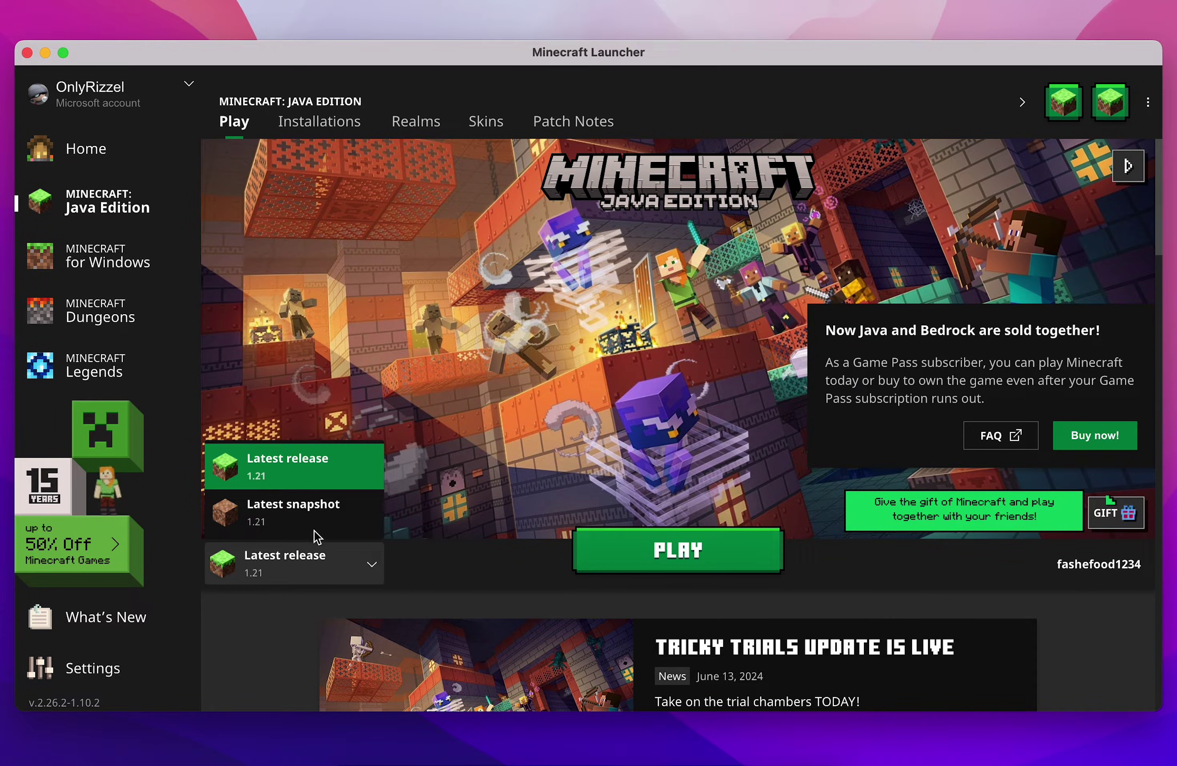
pyautogui.click(338, 471)
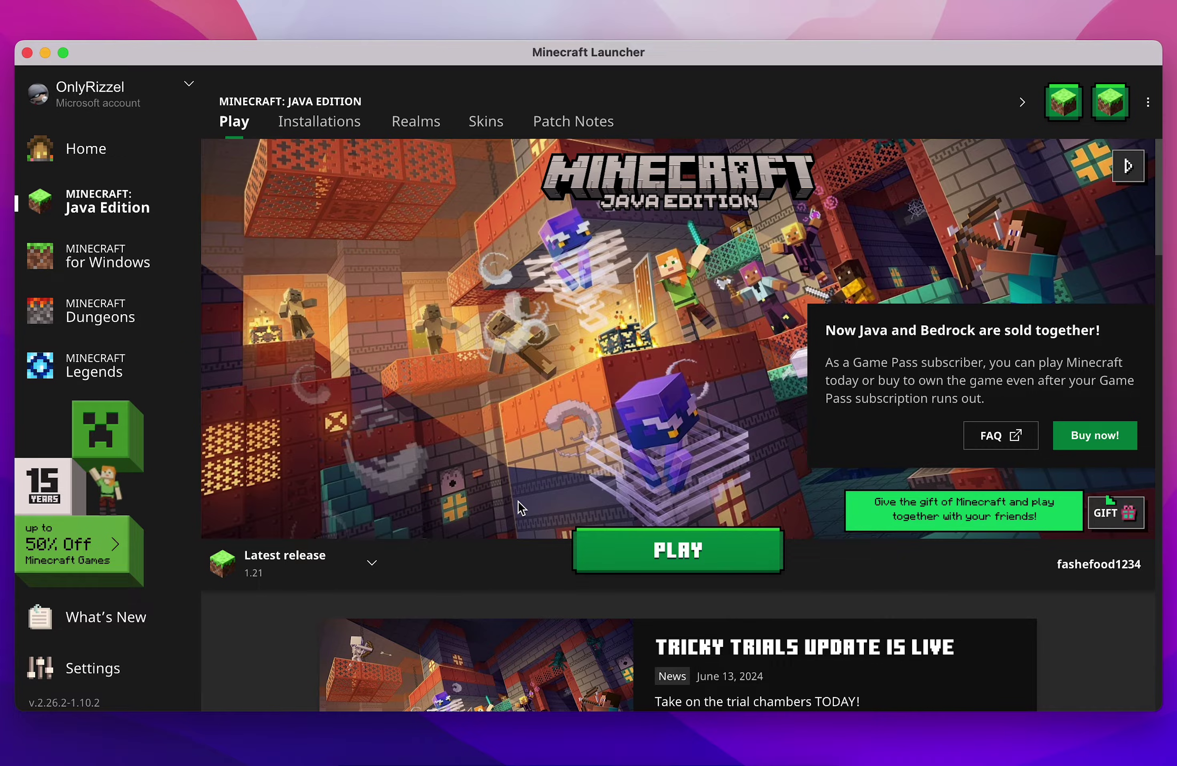
pyautogui.click(766, 556)
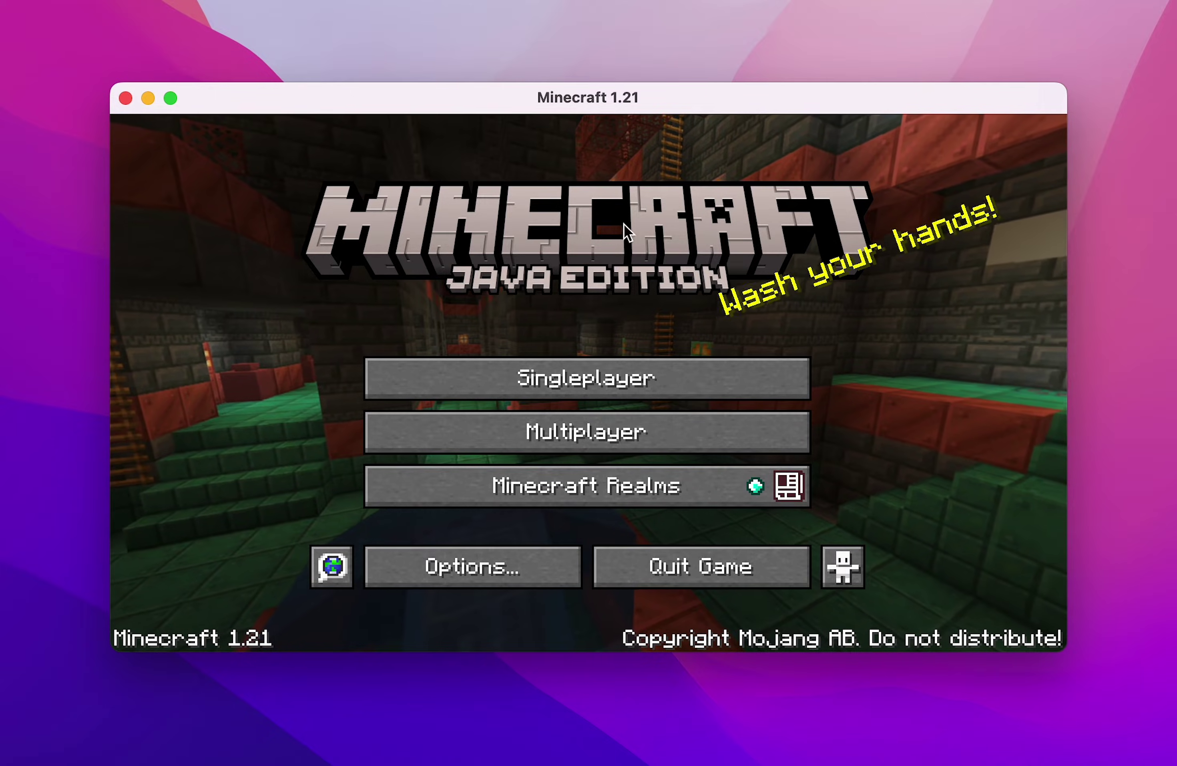
pyautogui.click(763, 566)
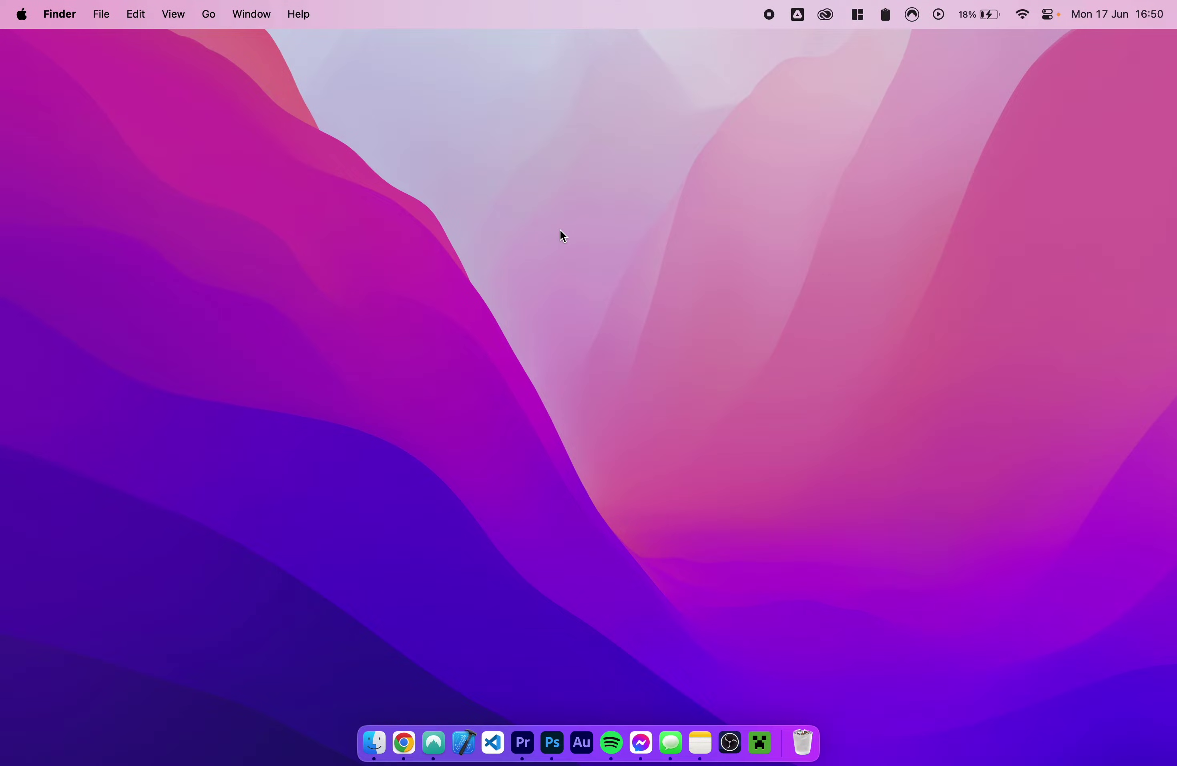
# Step: Download fabric-installer-1.0.1.jar (Universal/.JAR) from fabricmc.net and save it to the desktop
pyautogui.click(403, 743)
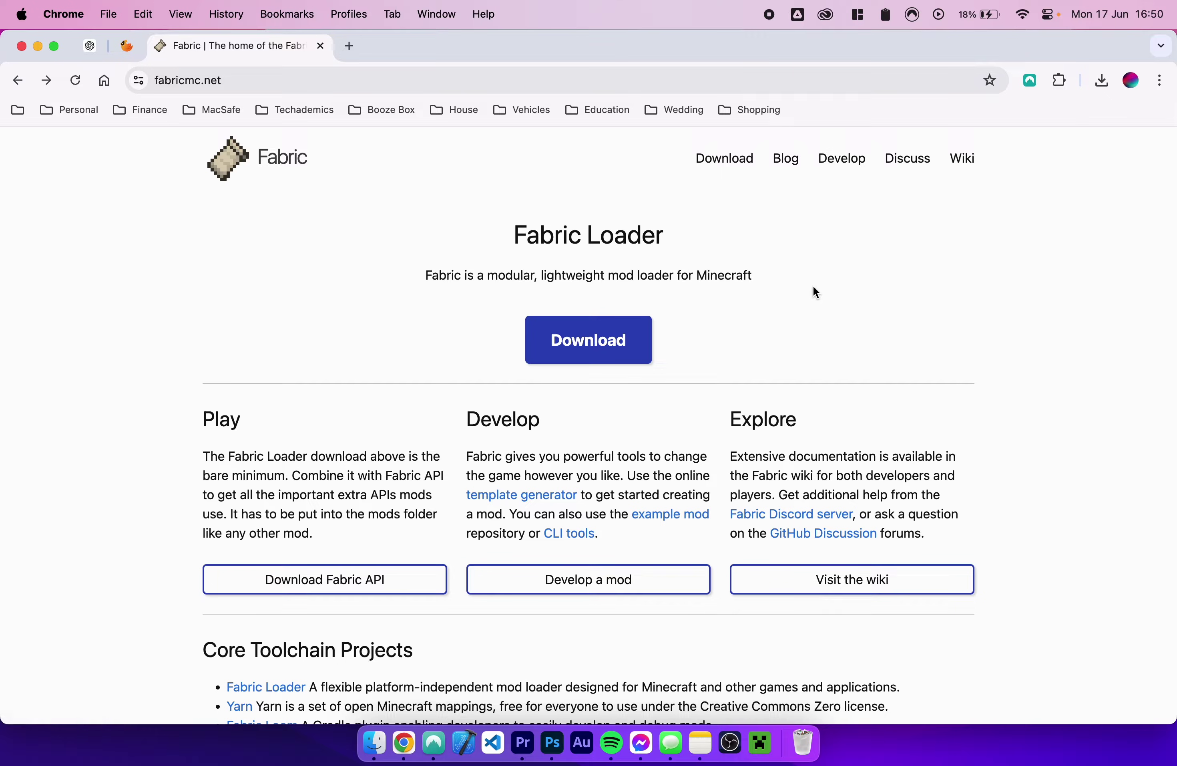
pyautogui.click(609, 341)
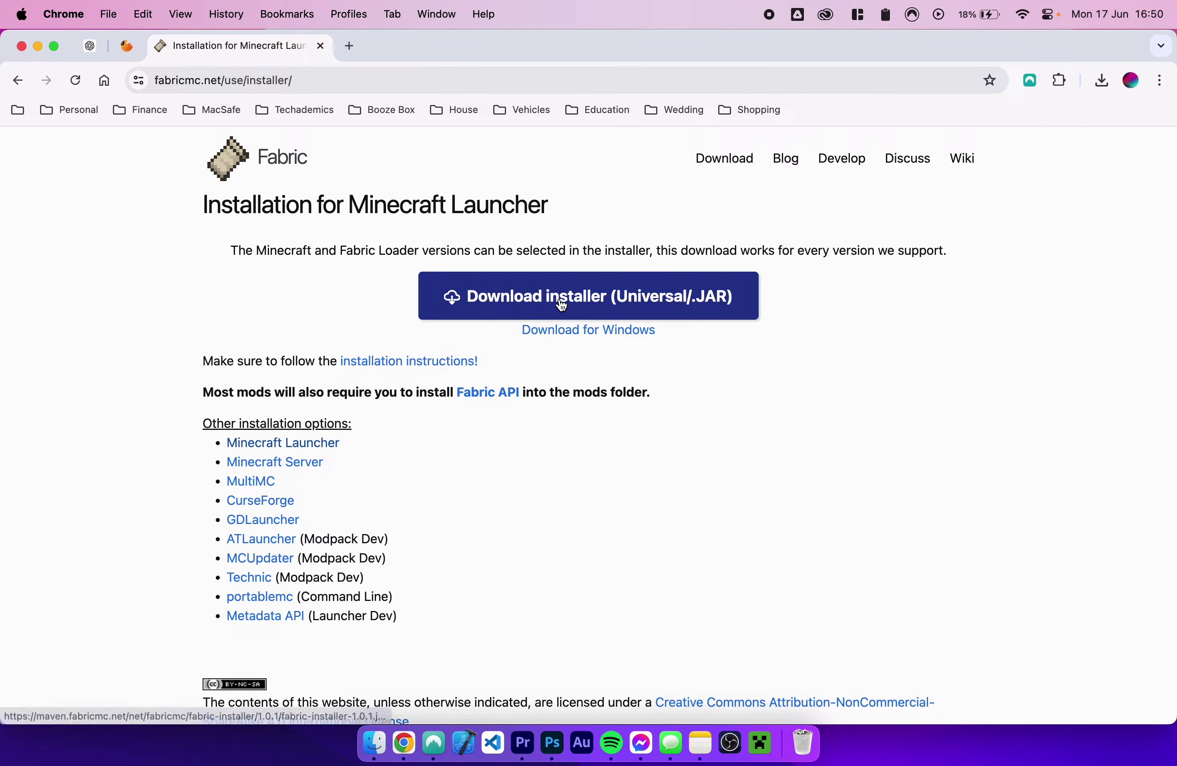
pyautogui.click(681, 299)
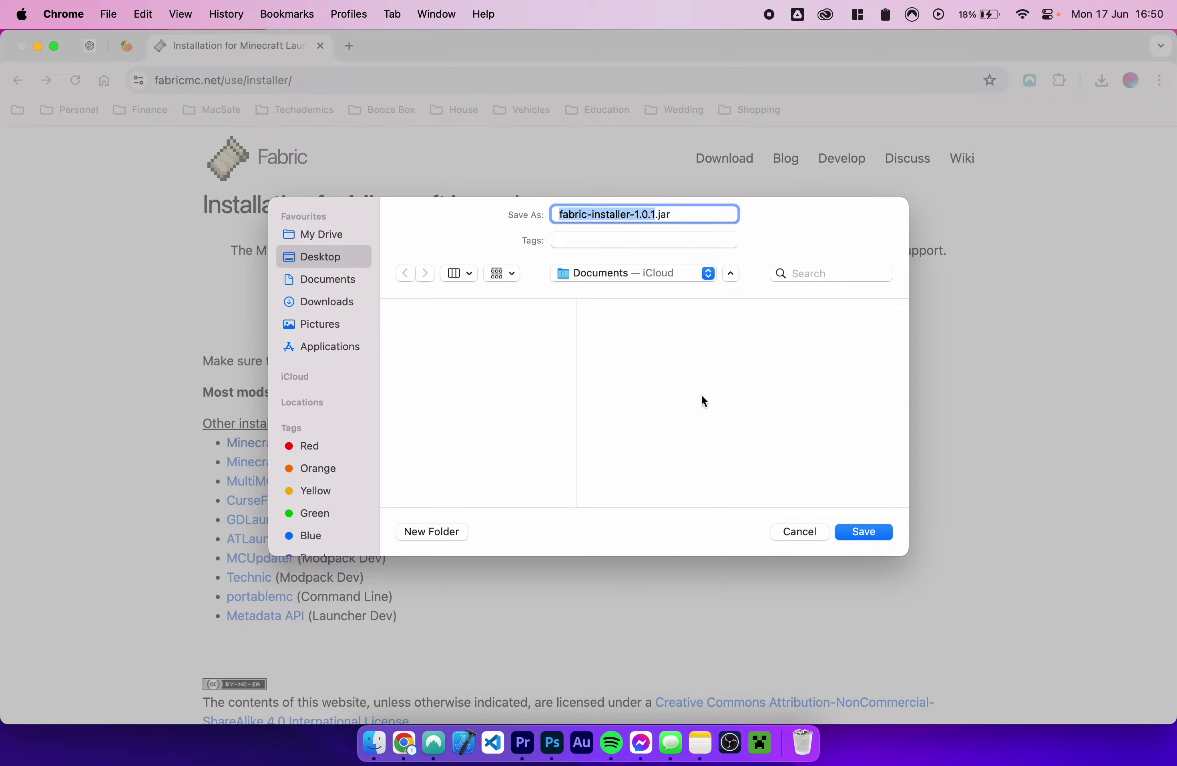
pyautogui.click(864, 530)
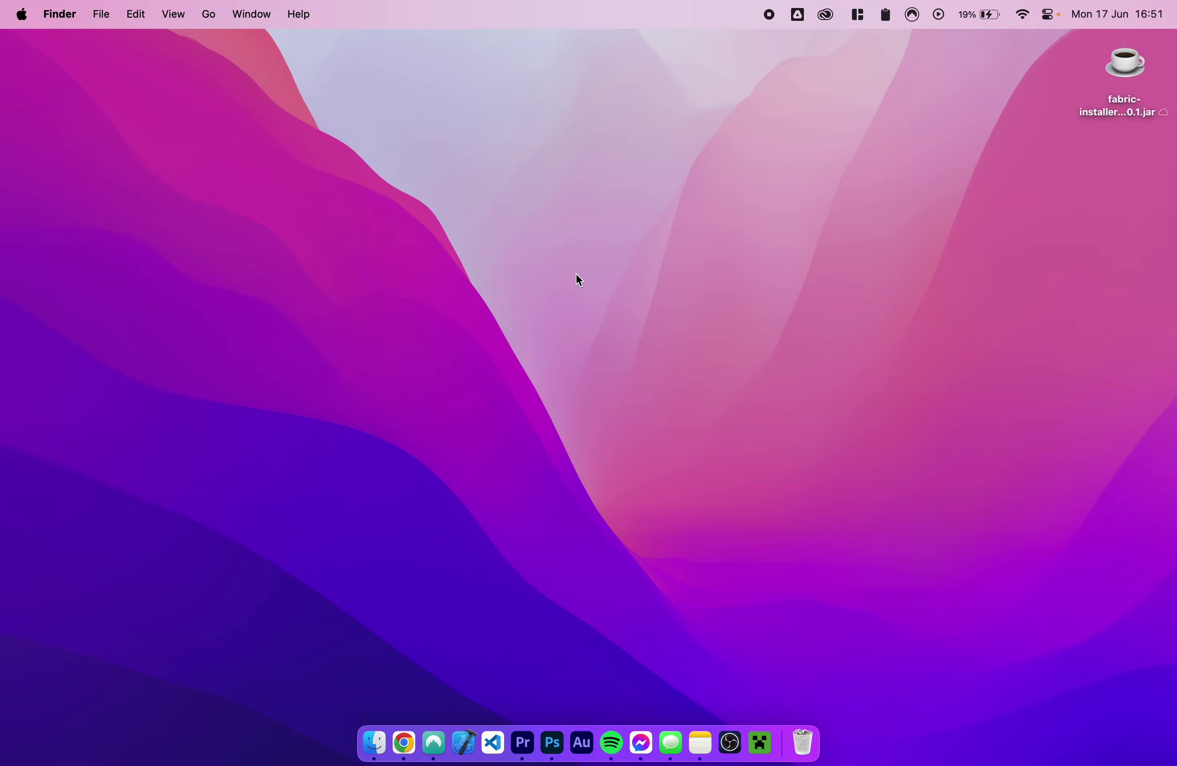
# Step: Move fabric-installer-1.0.1.jar to mid-desktop, open it past the unverified-developer warning, and allow Desktop access
pyautogui.moveTo(1116, 77); pyautogui.dragTo(541, 283)
pyautogui.rightClick(544, 251)
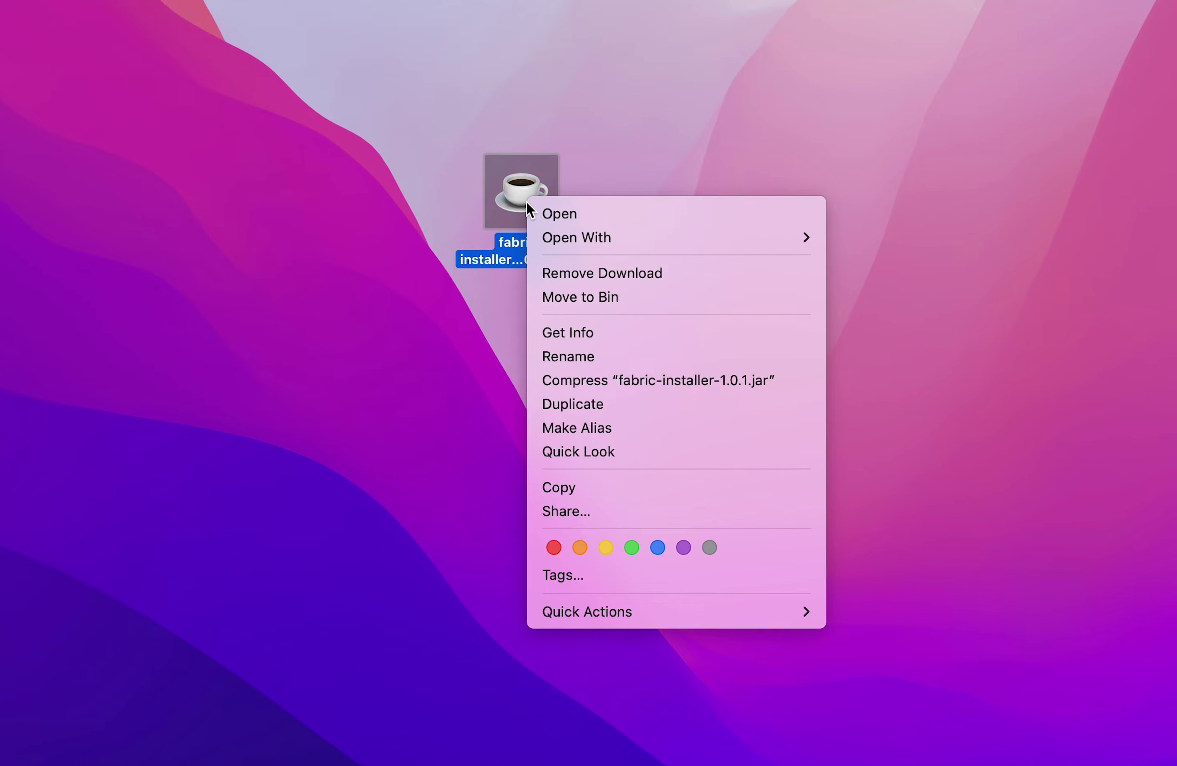
pyautogui.click(582, 256)
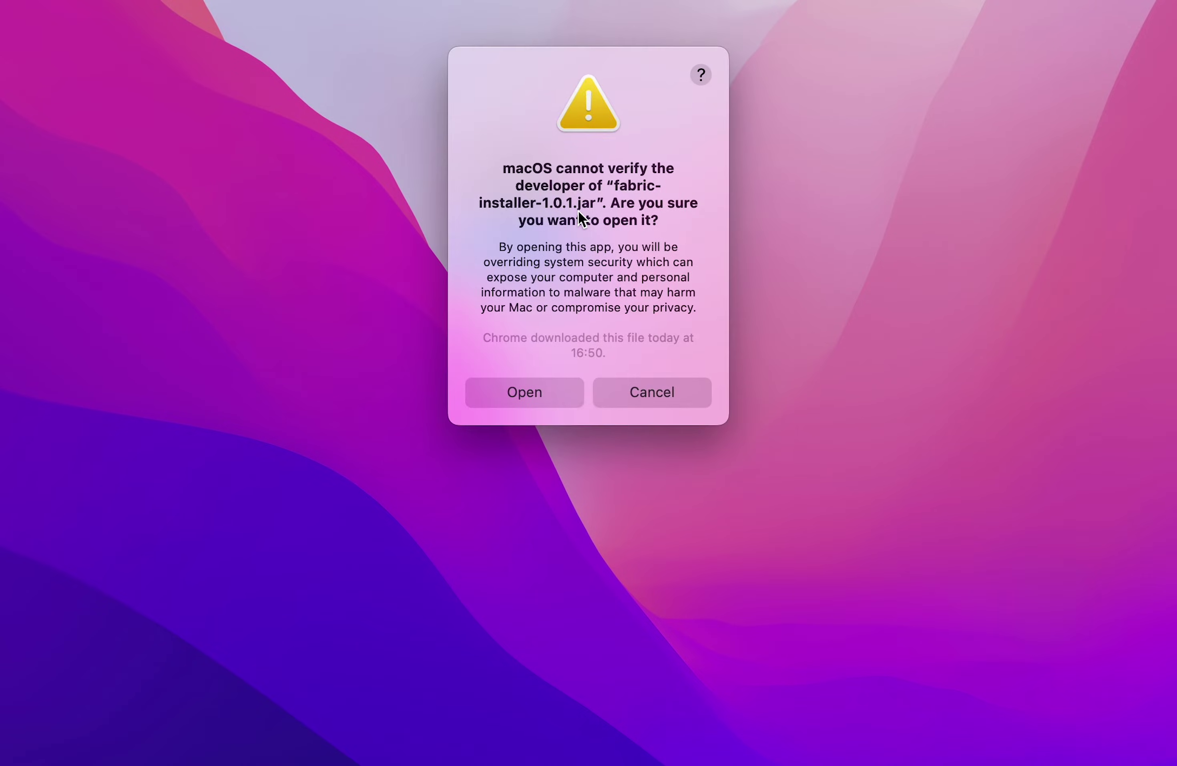
pyautogui.click(525, 392)
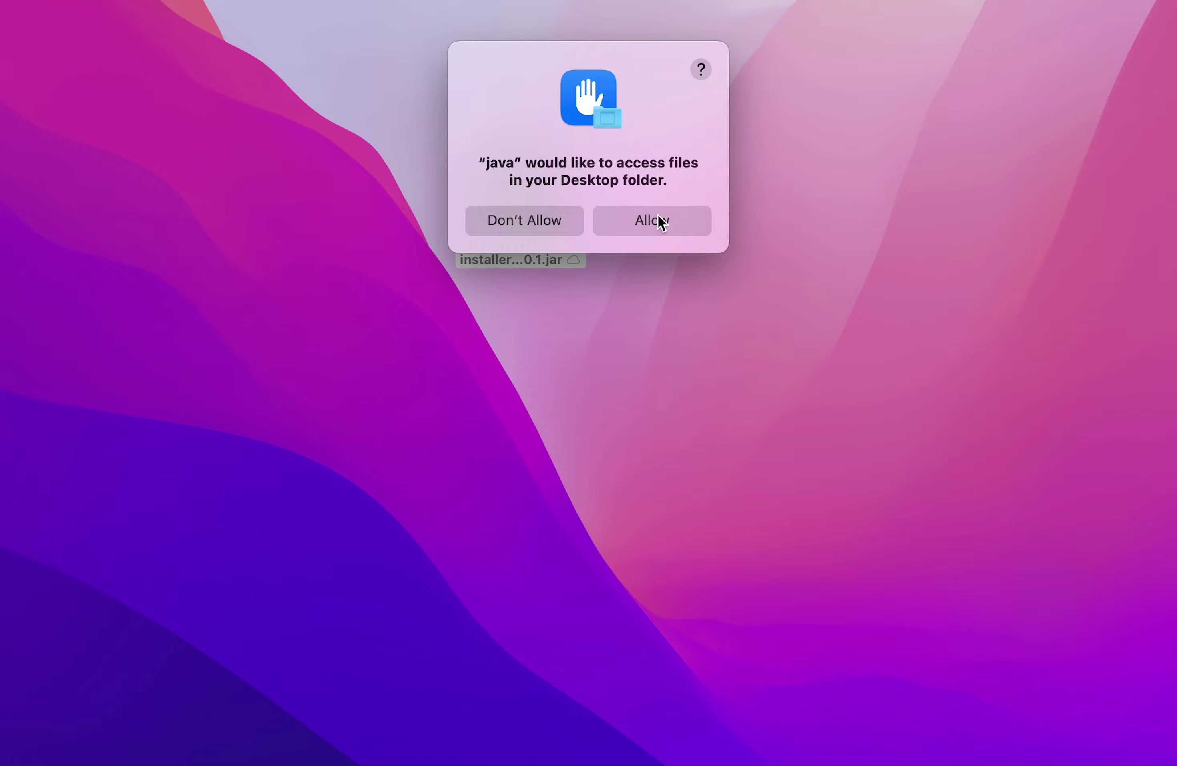
pyautogui.click(658, 217)
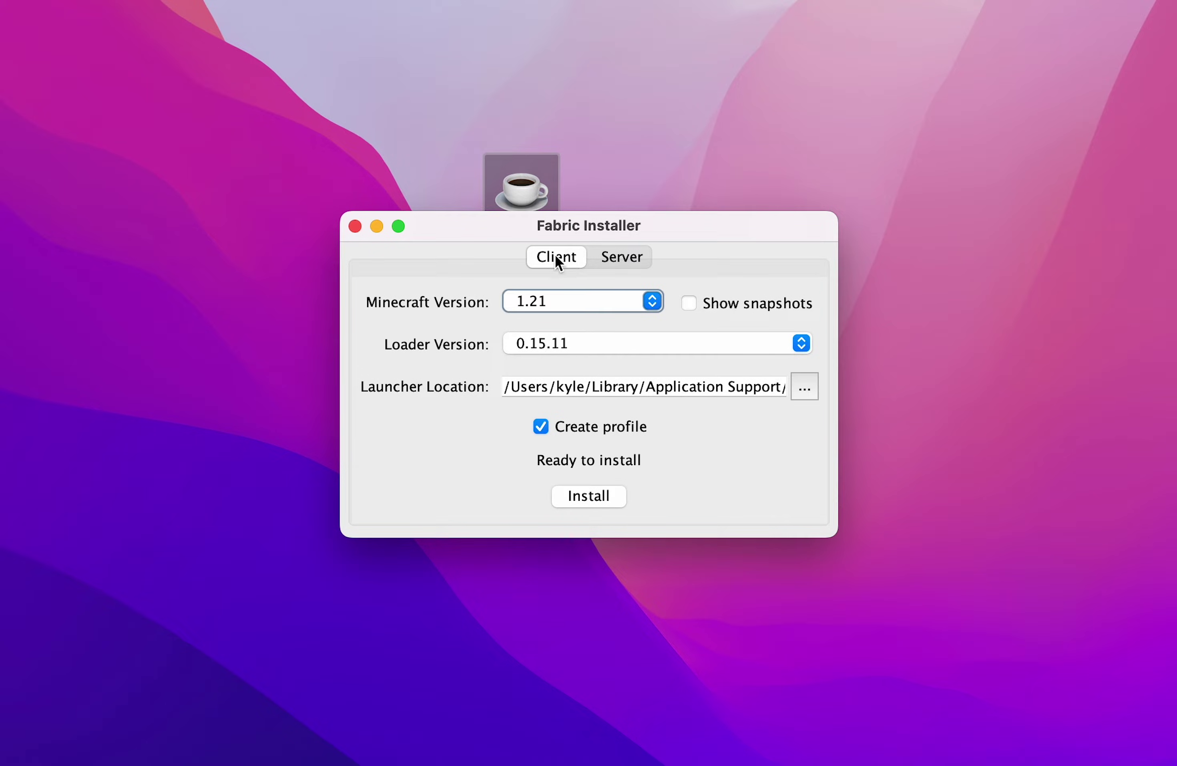
# Step: Install Fabric Loader 0.15.11 for Minecraft version 1.21 and dismiss the success message
pyautogui.click(652, 297)
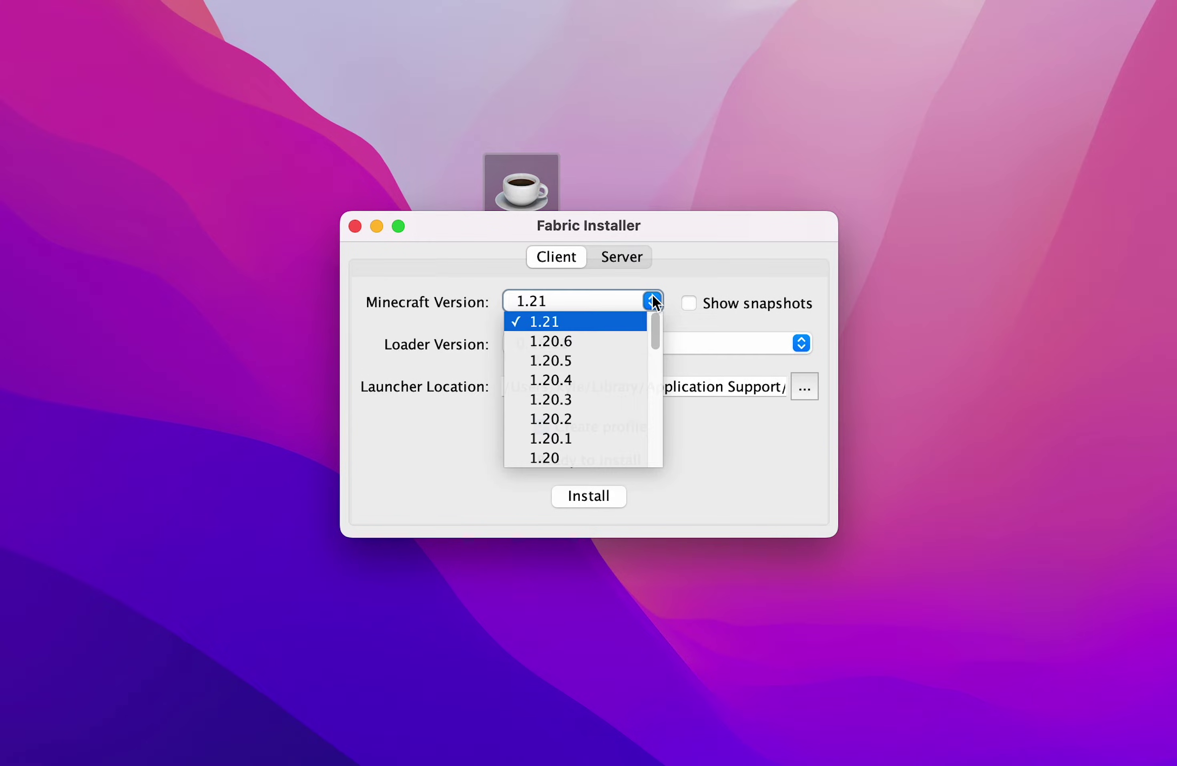
pyautogui.click(567, 326)
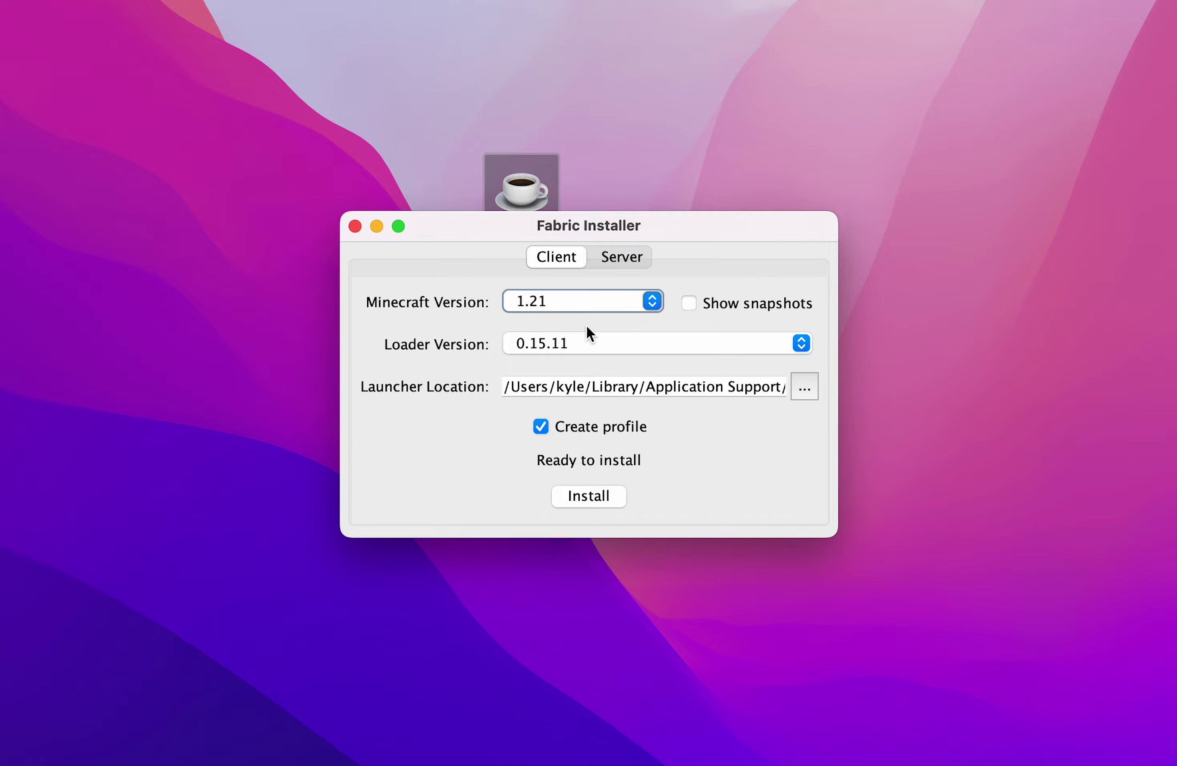
pyautogui.click(801, 344)
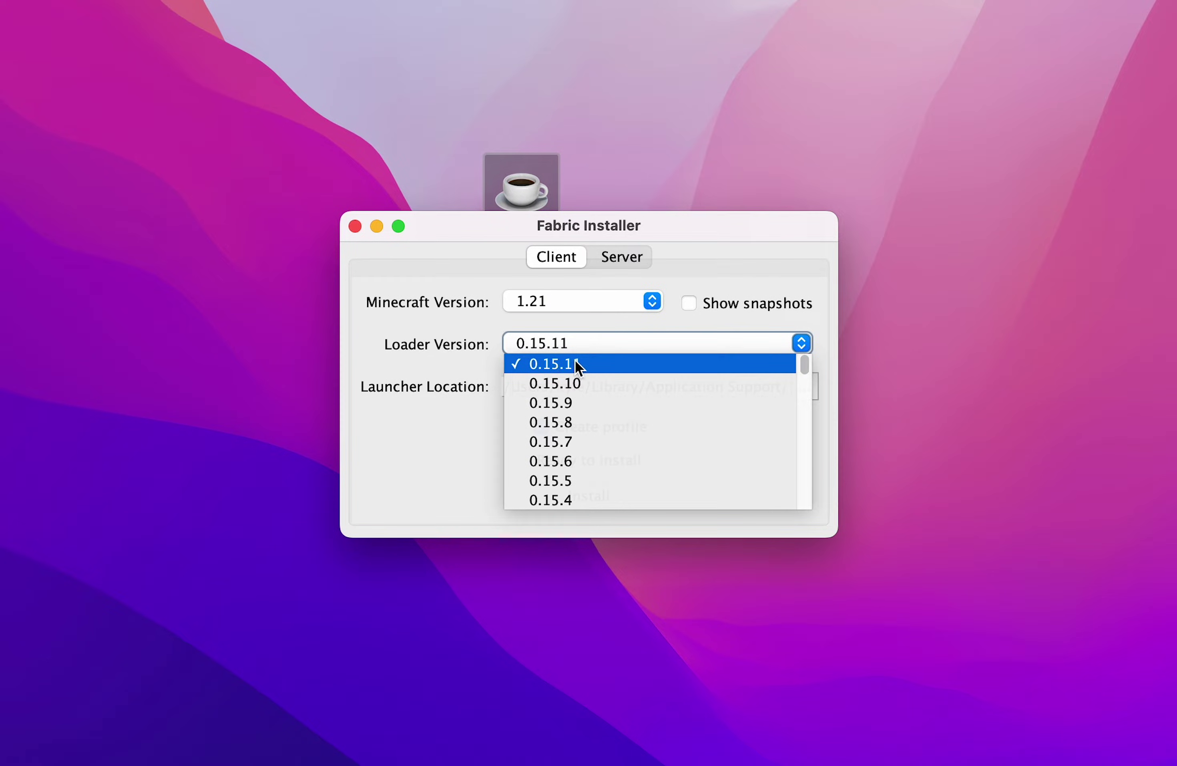
pyautogui.click(558, 366)
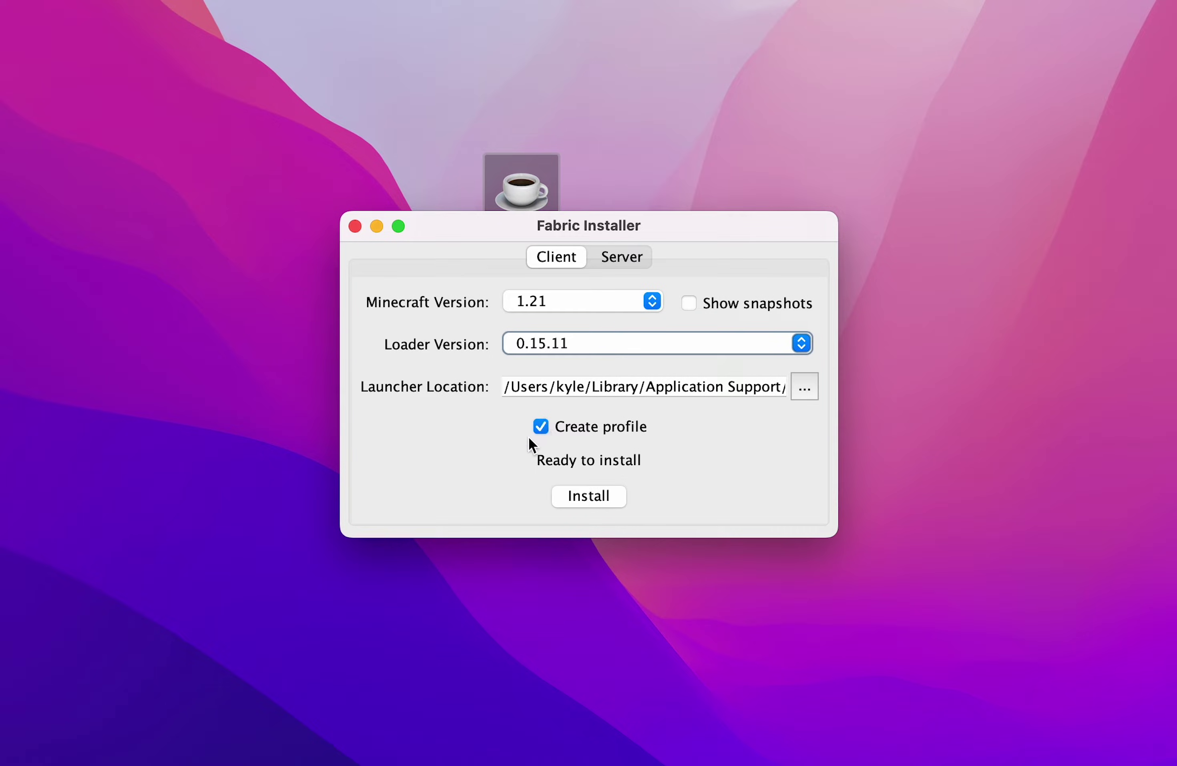
pyautogui.click(597, 495)
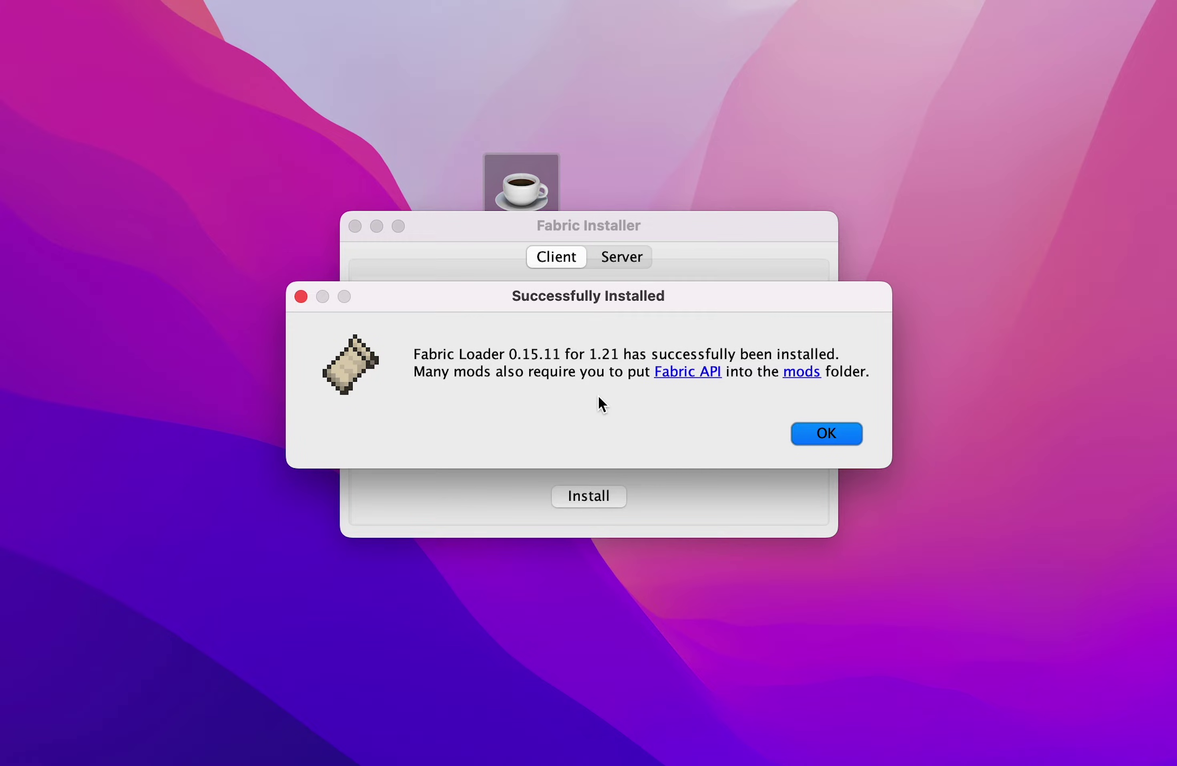
pyautogui.click(815, 434)
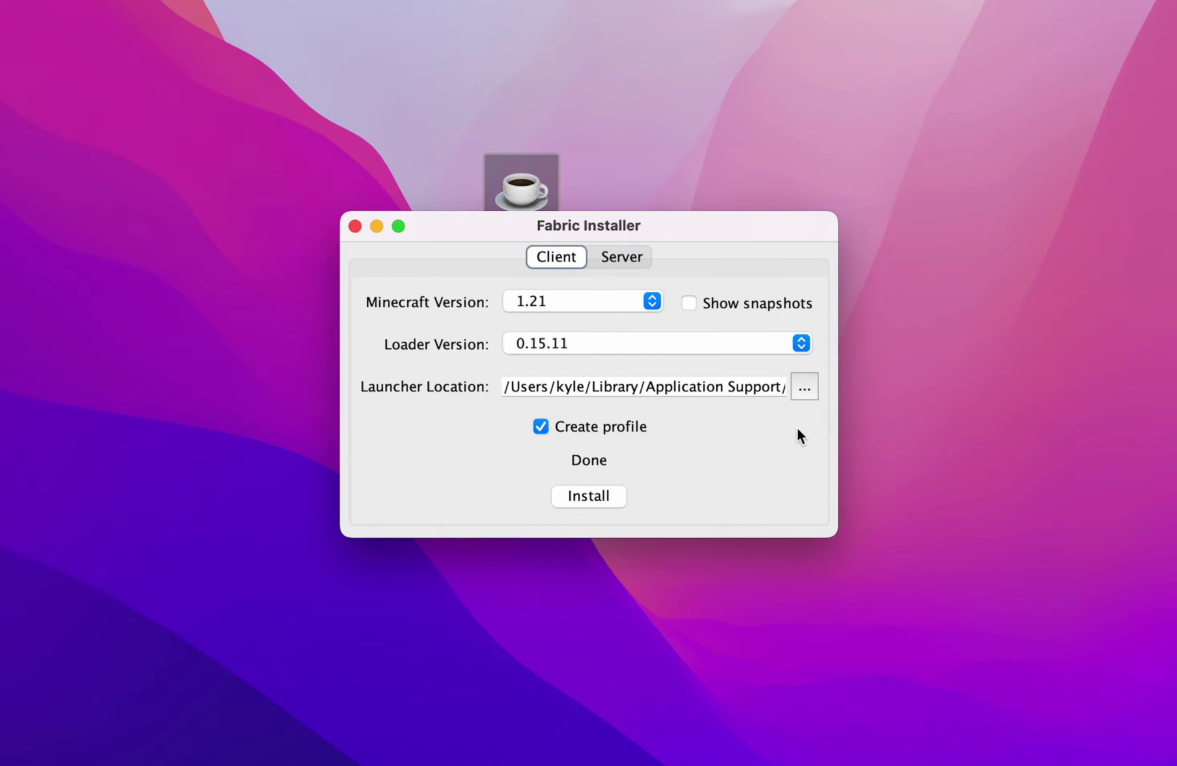
# Step: Close the Fabric Installer and move its jar from the desktop to the Bin
pyautogui.click(355, 226)
pyautogui.moveTo(413, 139); pyautogui.dragTo(656, 219)
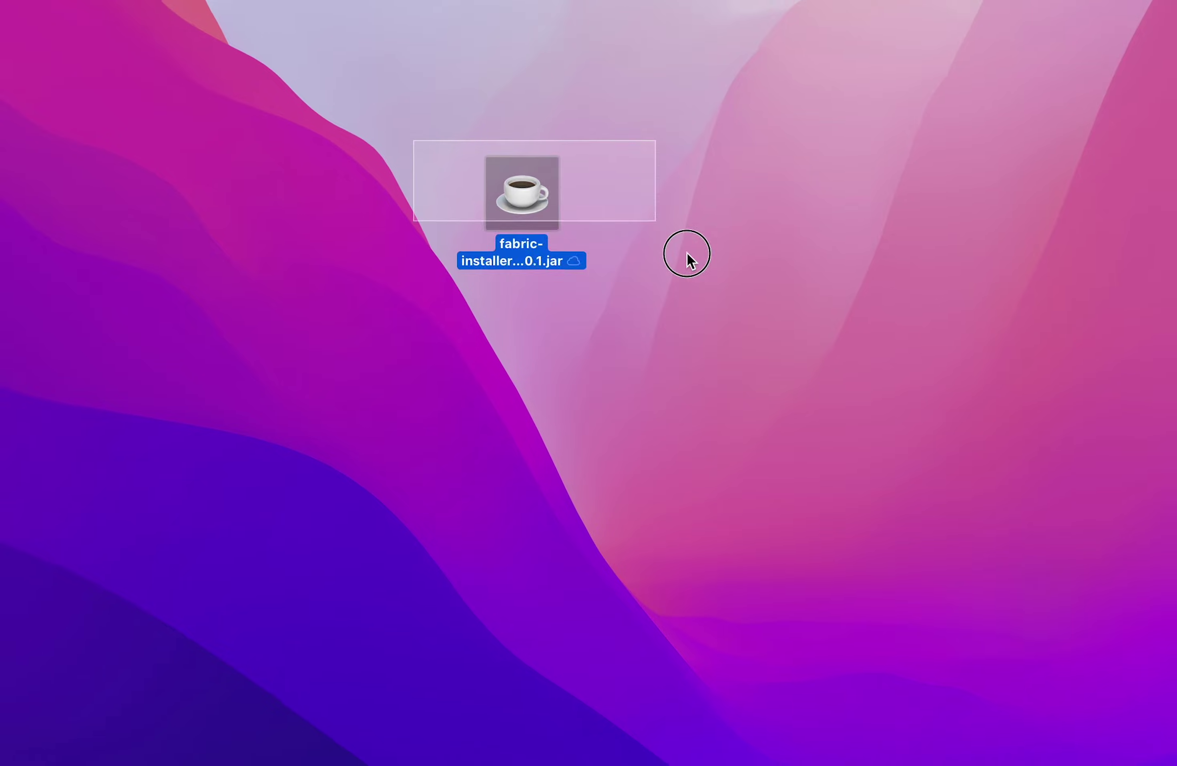
pyautogui.press('super+BackSpace')
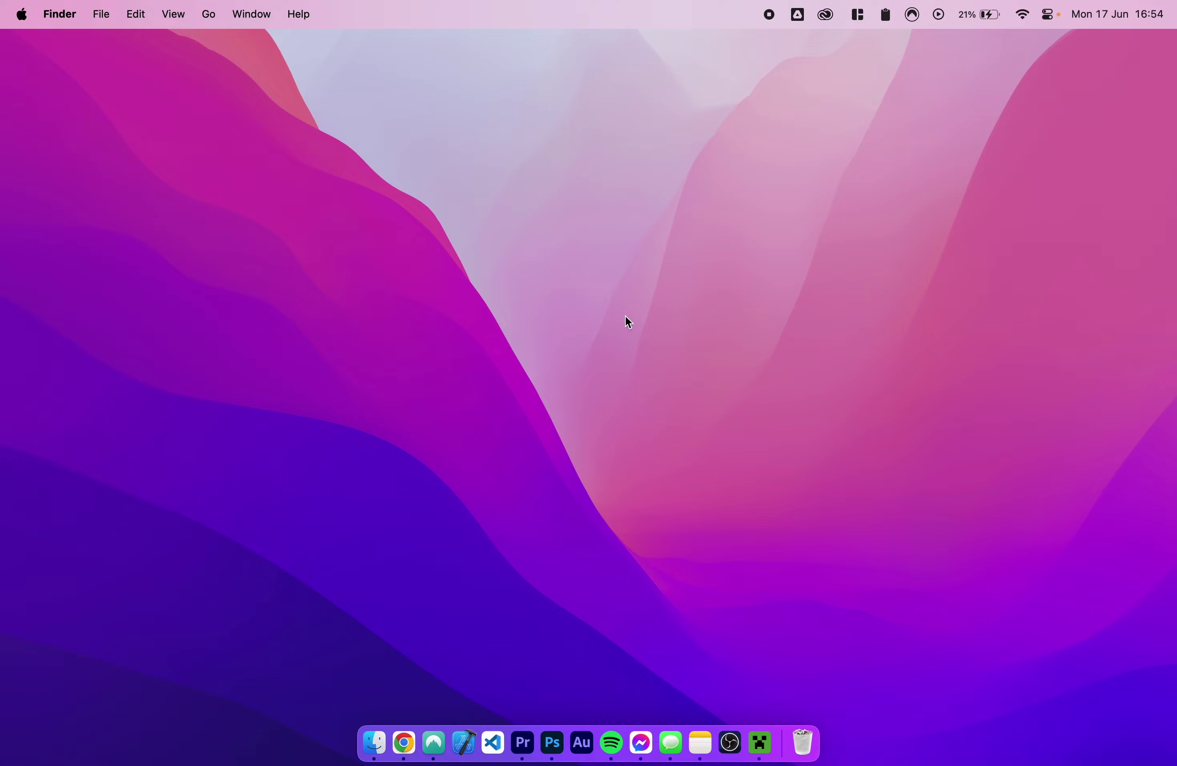
# Step: Choose the fabric-loader-1.21 installation beside PLAY, minimize the launcher, and return to Chrome
pyautogui.click(760, 740)
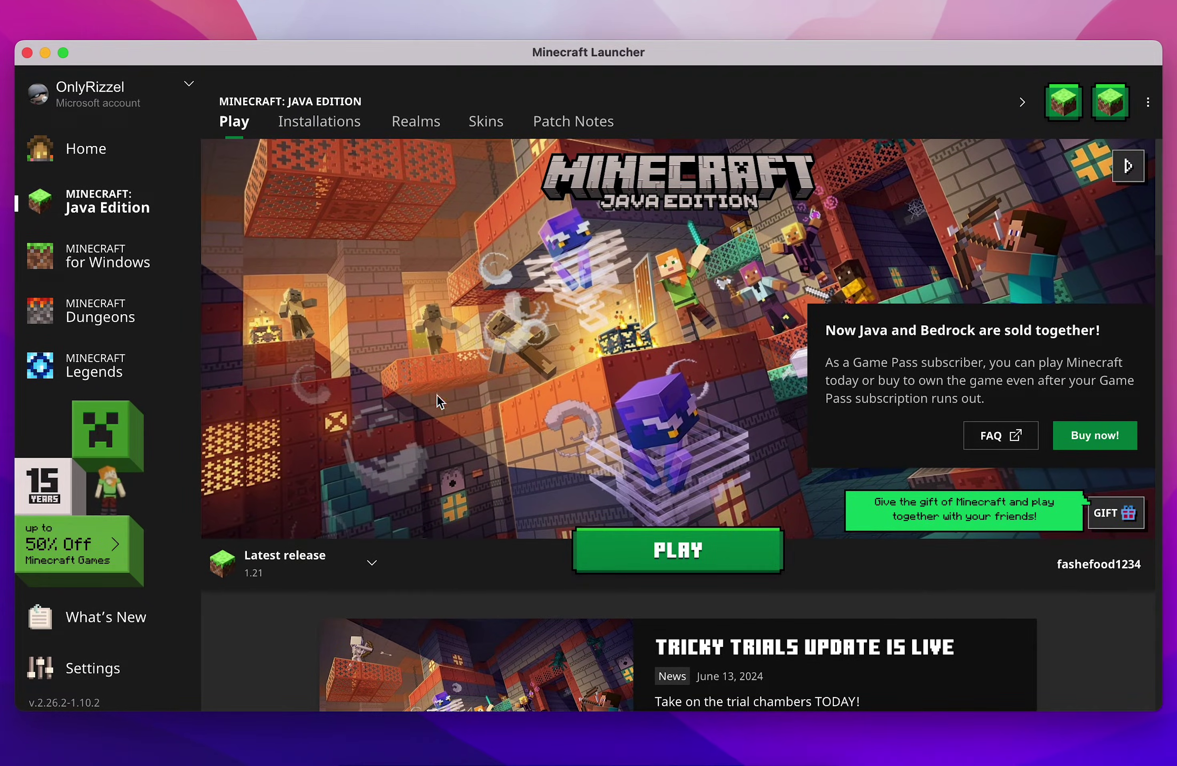
pyautogui.click(297, 569)
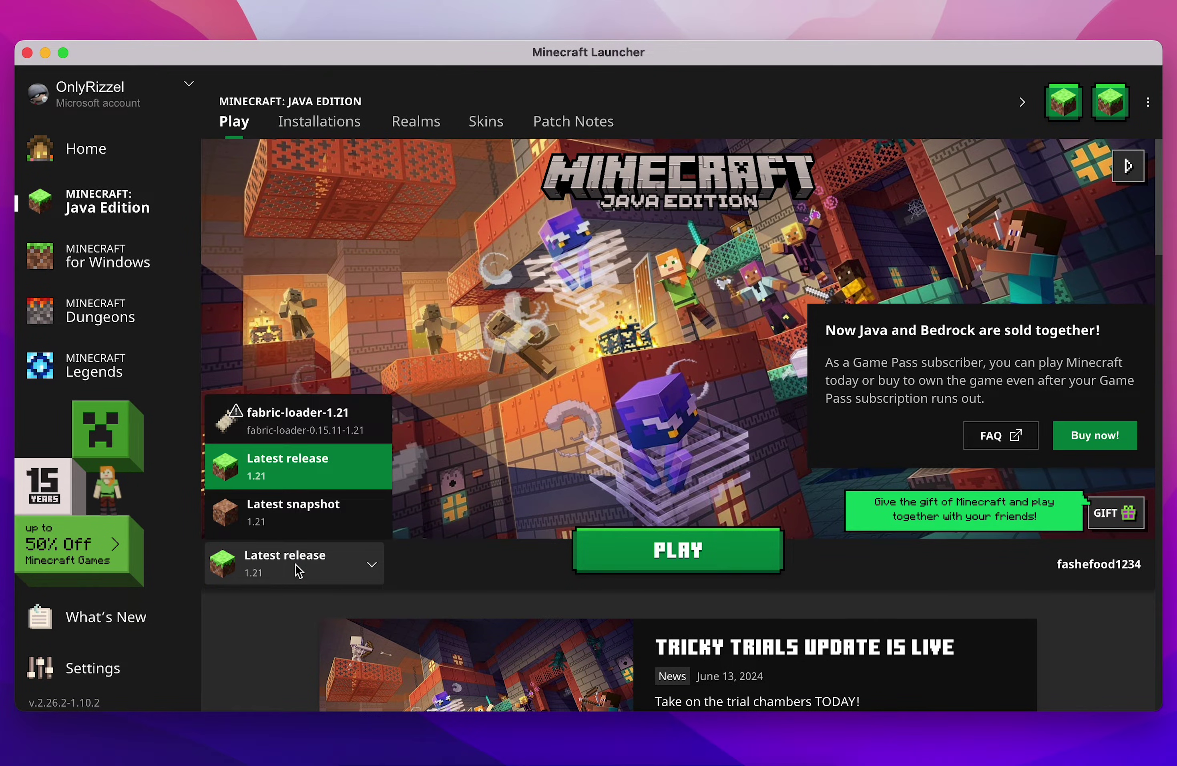
pyautogui.click(304, 433)
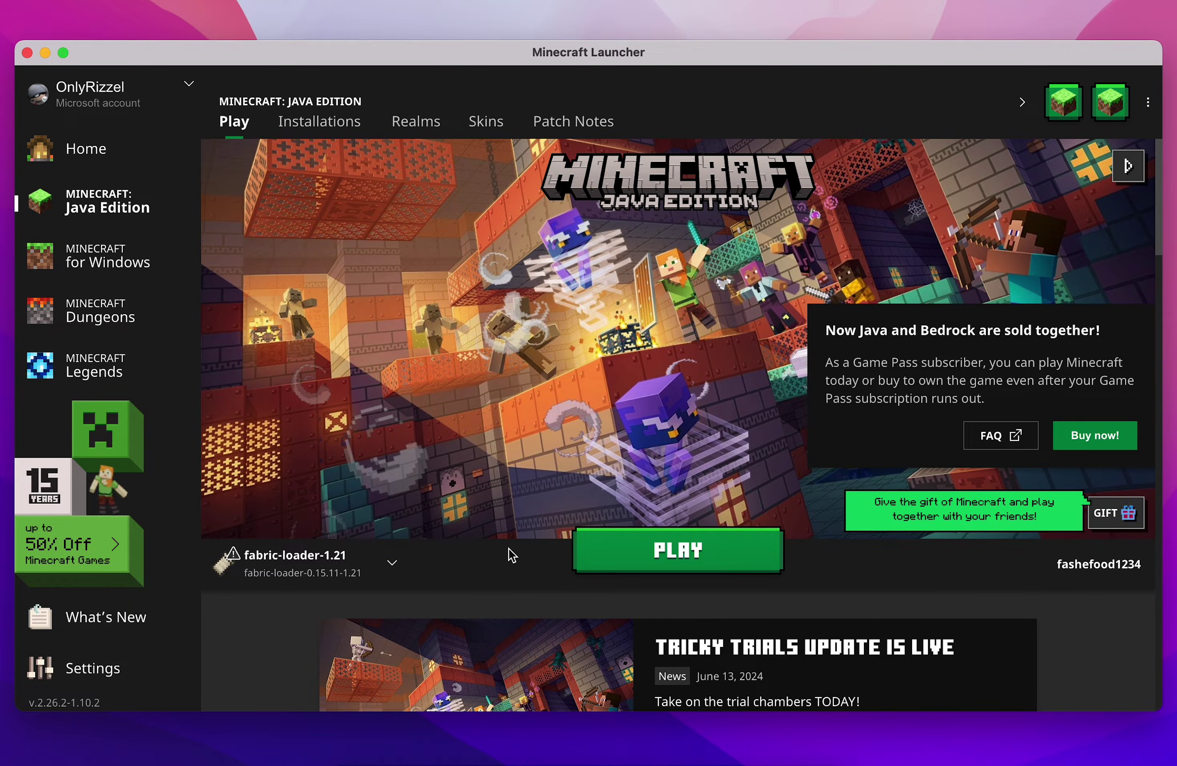
pyautogui.click(45, 52)
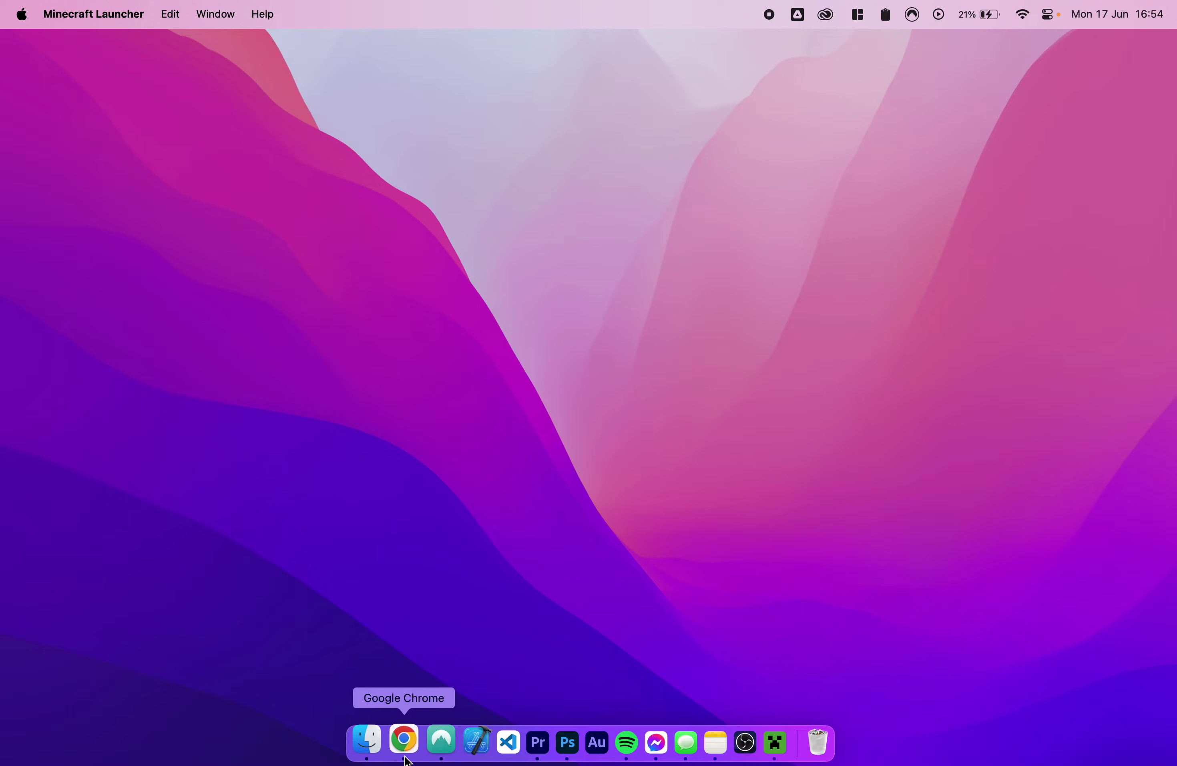
pyautogui.click(404, 743)
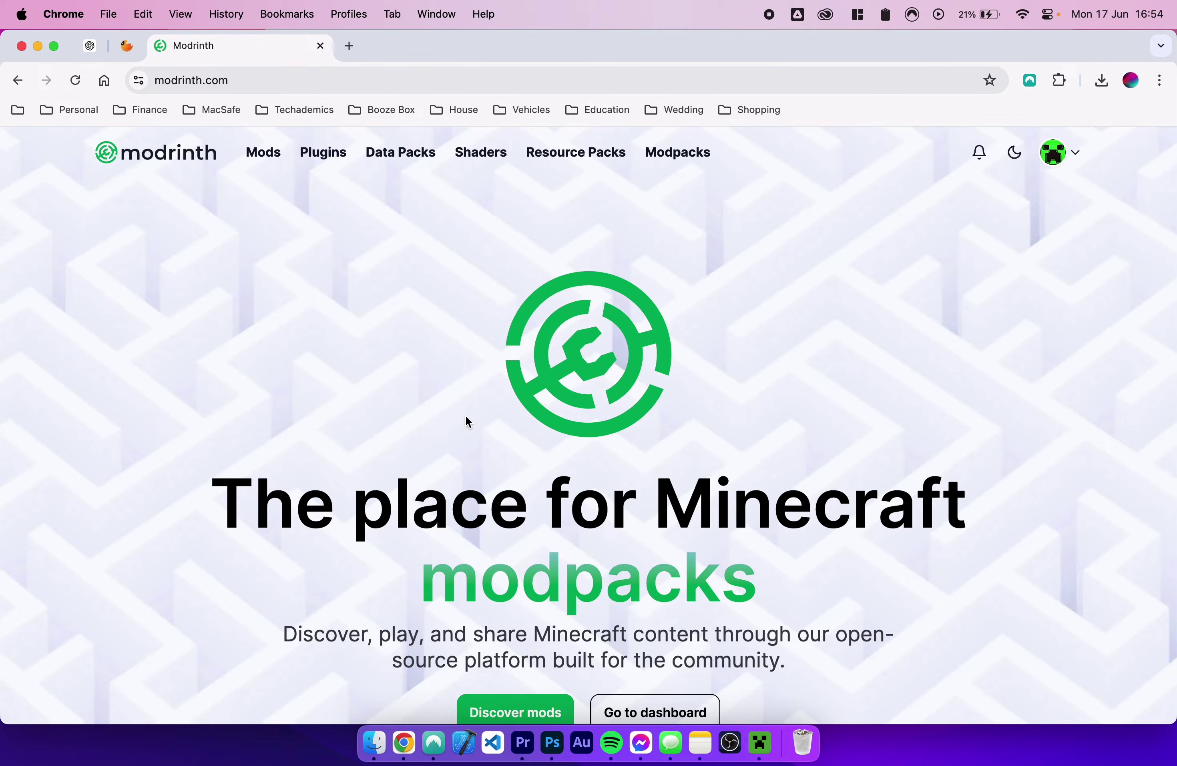
# Step: Open Modrinth's Mods listing and go to the Fabric API project page
pyautogui.click(266, 159)
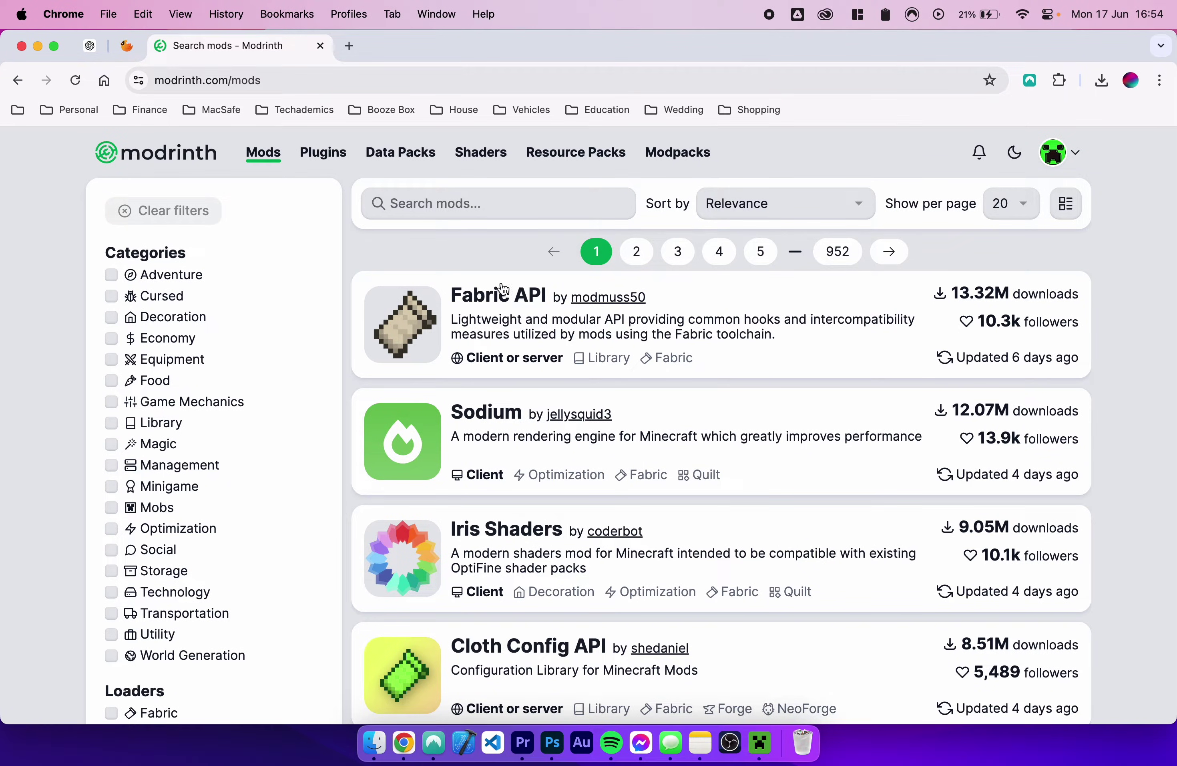
pyautogui.click(490, 294)
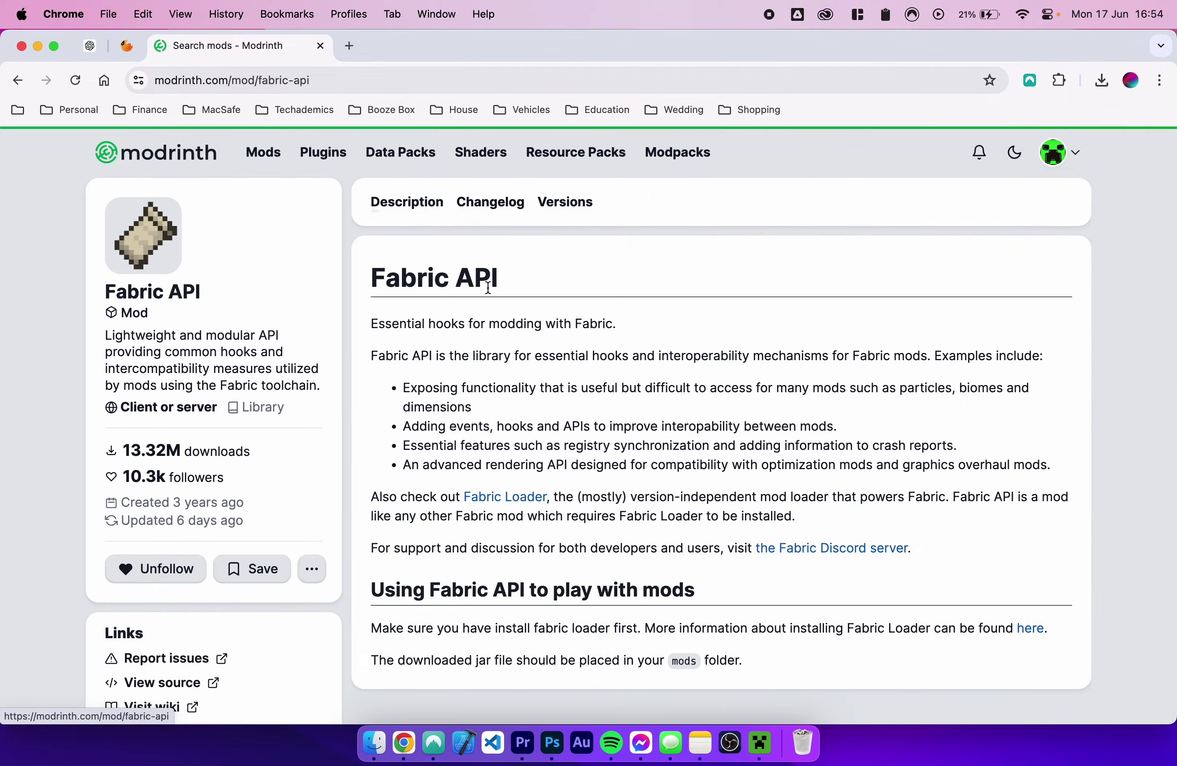
# Step: Save fabric-api-0.100.1+1.21.jar from Fabric API's Versions list to the Desktop, then return to Mods
pyautogui.click(562, 210)
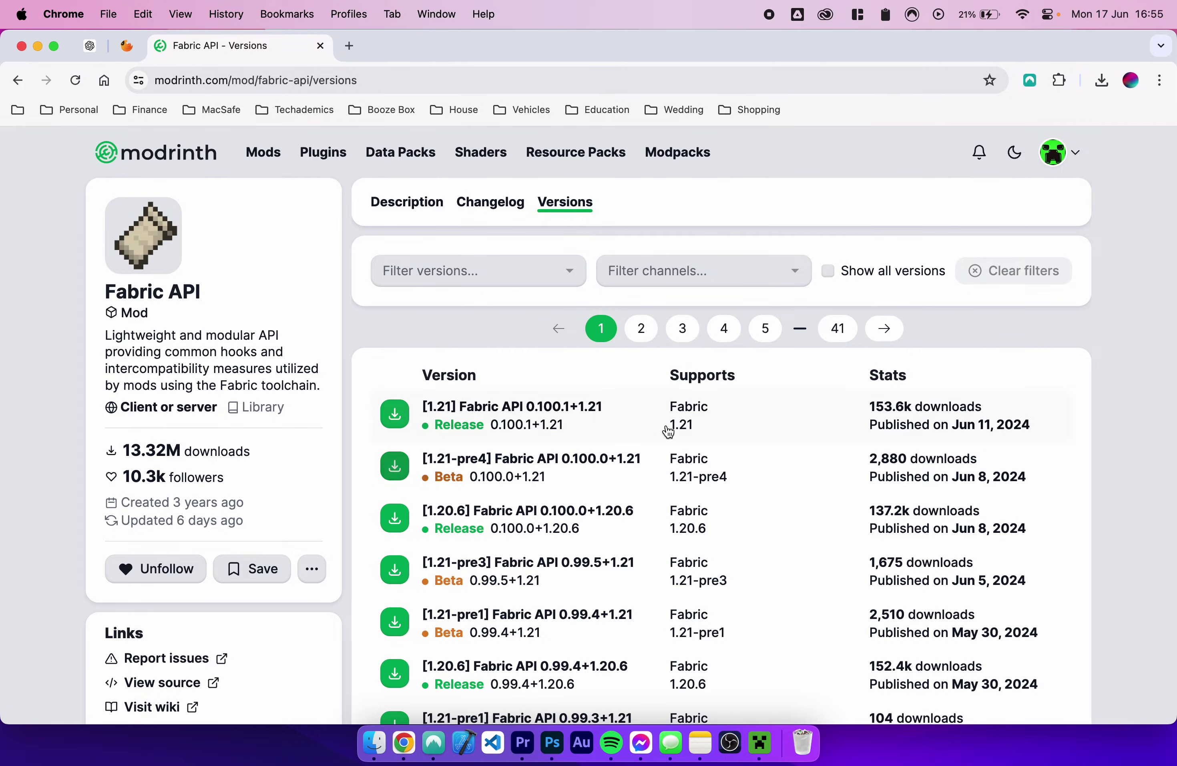
pyautogui.click(642, 423)
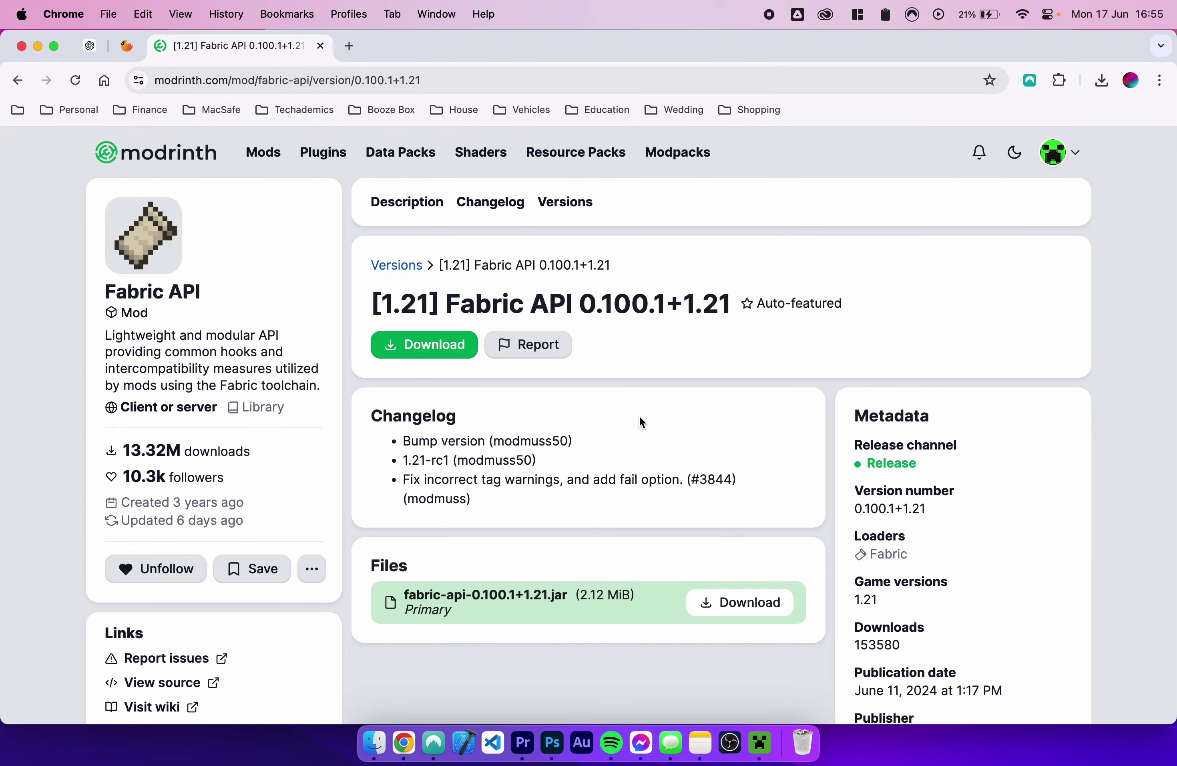
pyautogui.click(727, 599)
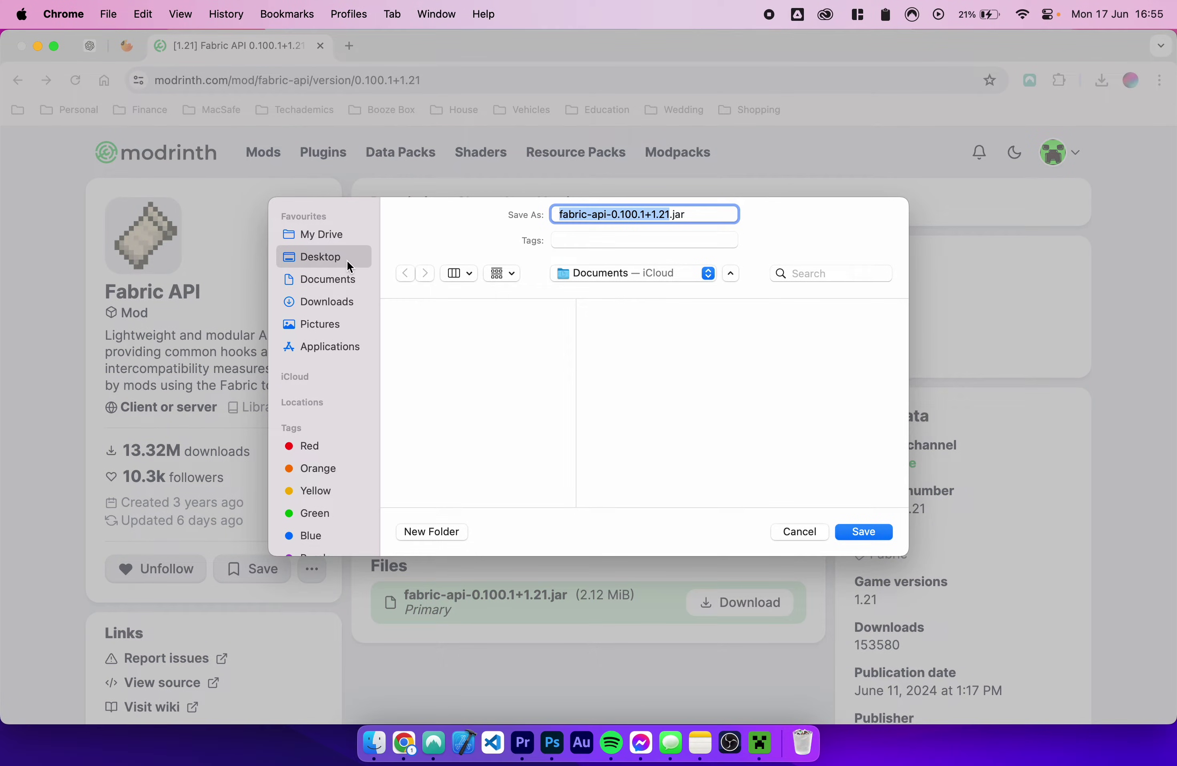
pyautogui.click(875, 537)
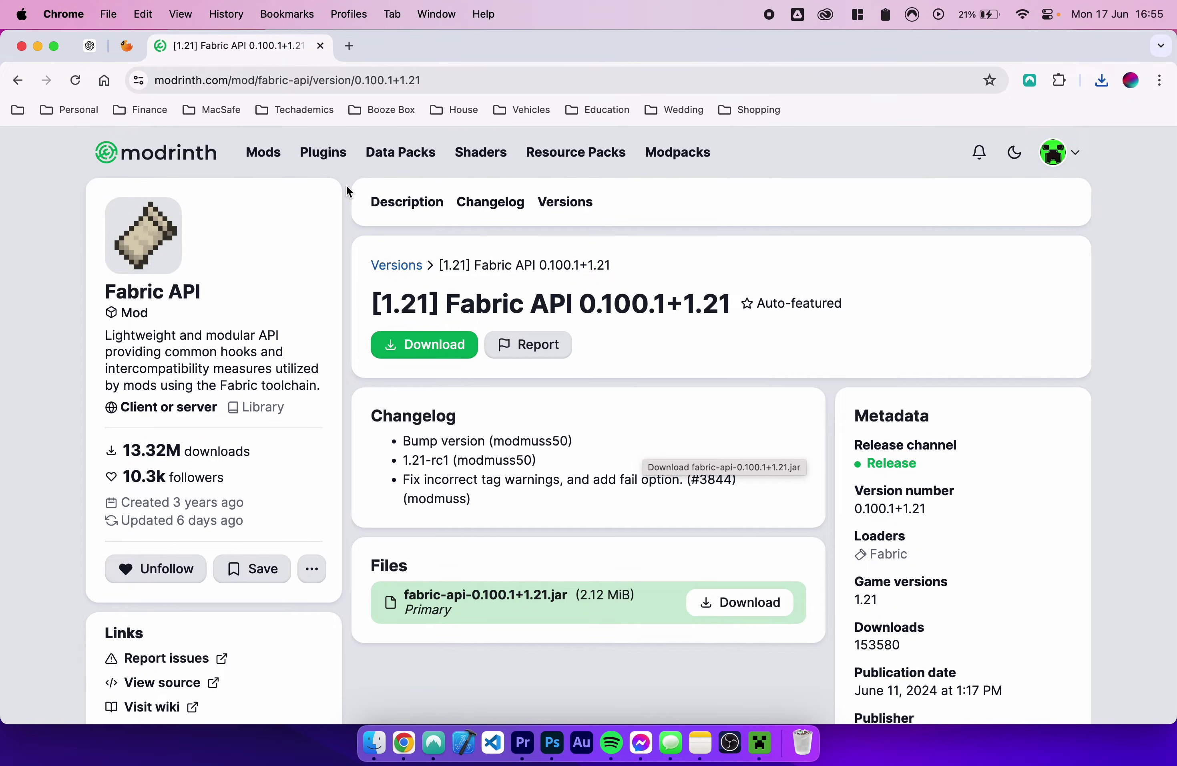
pyautogui.click(265, 151)
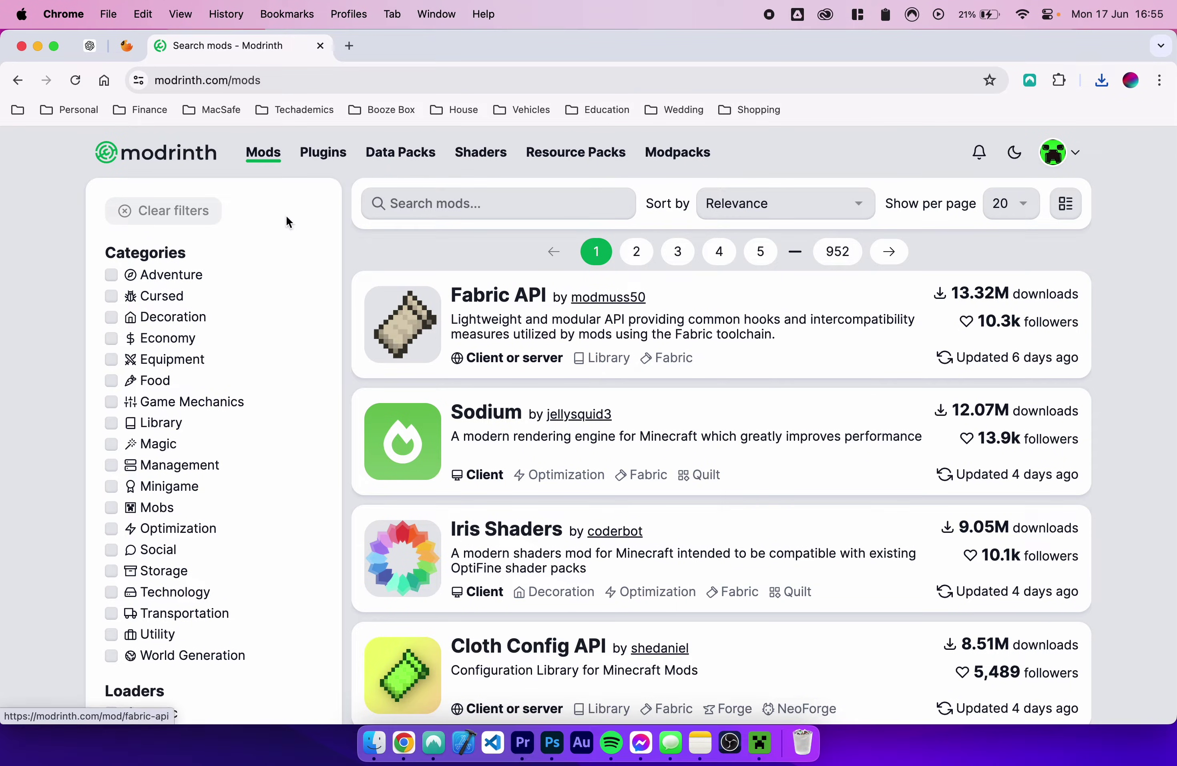
# Step: Save sodium-fabric-0.5.9+mc1.21.jar from Sodium's Versions list to the Desktop
pyautogui.scroll(-2, 657, 346)
pyautogui.click(477, 374)
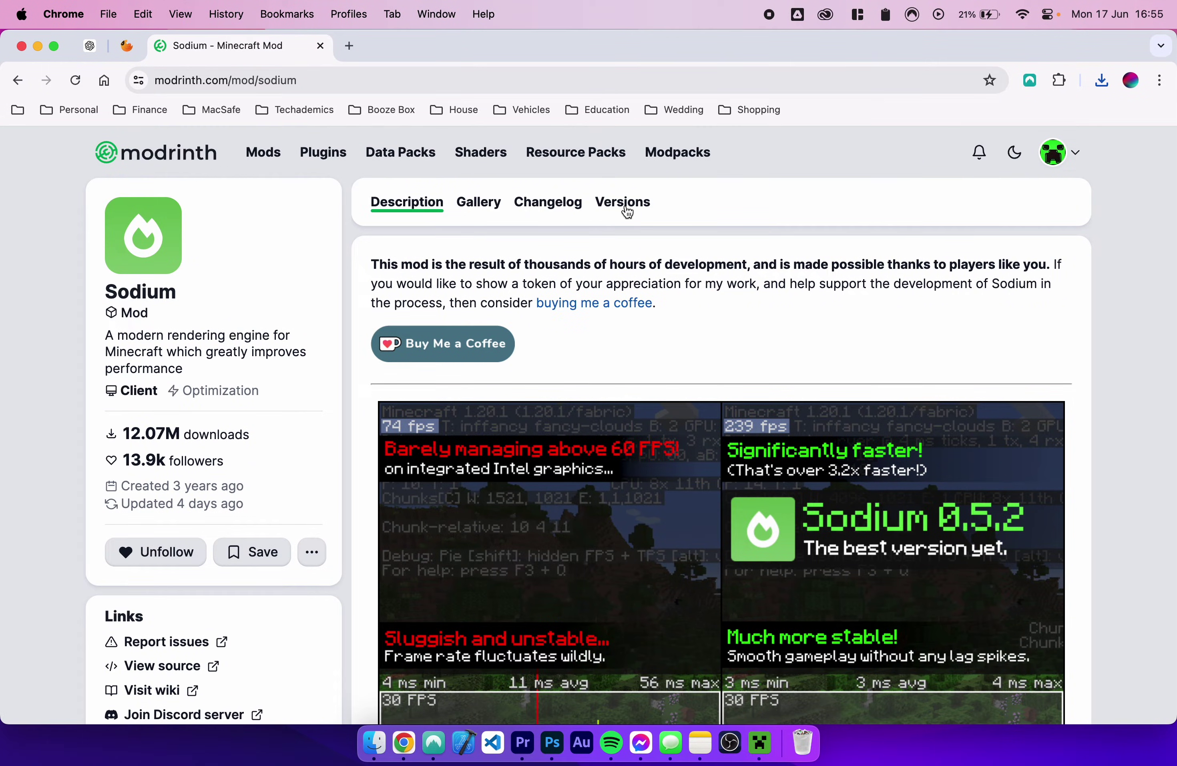
pyautogui.click(628, 210)
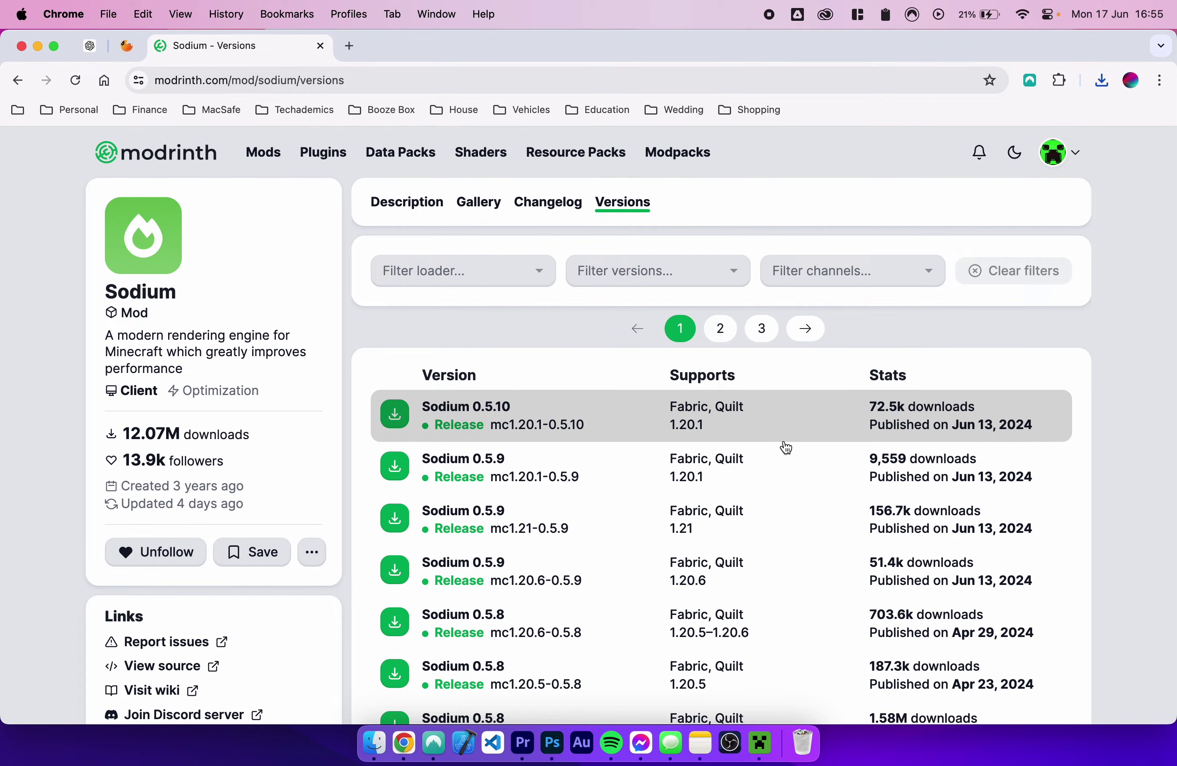
pyautogui.scroll(-10, 786, 446)
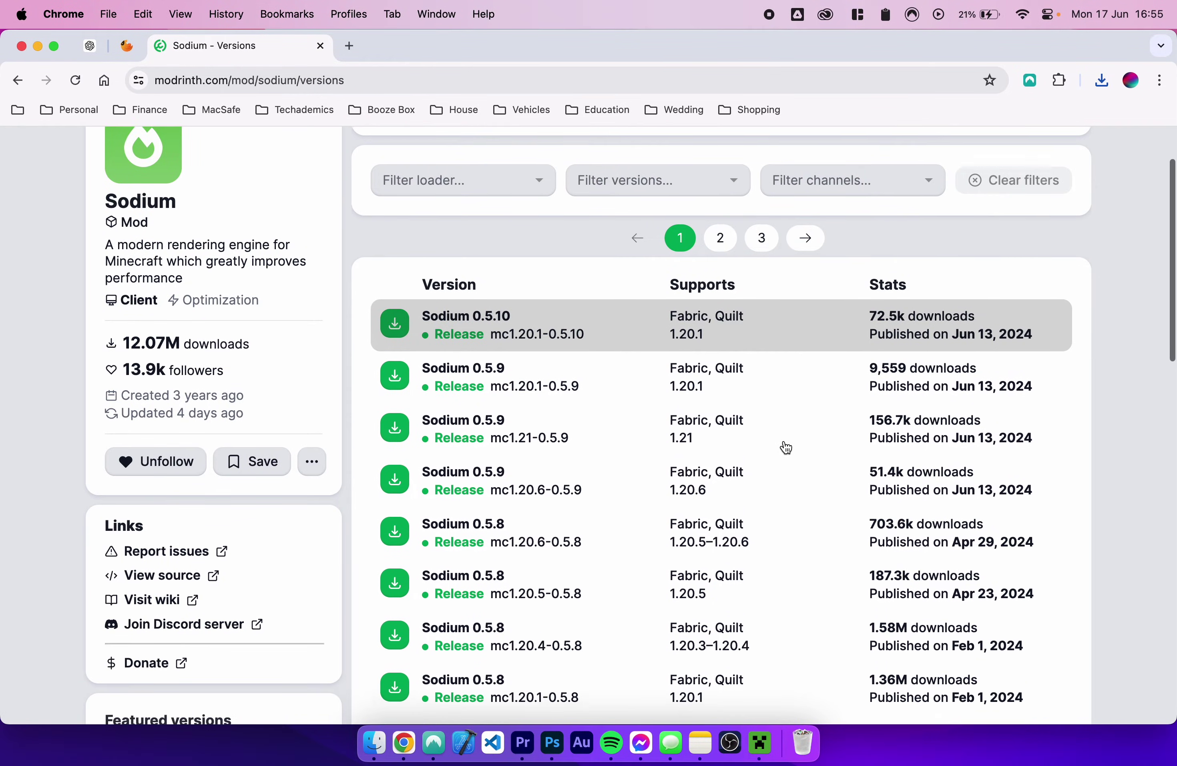
pyautogui.scroll(10, 786, 447)
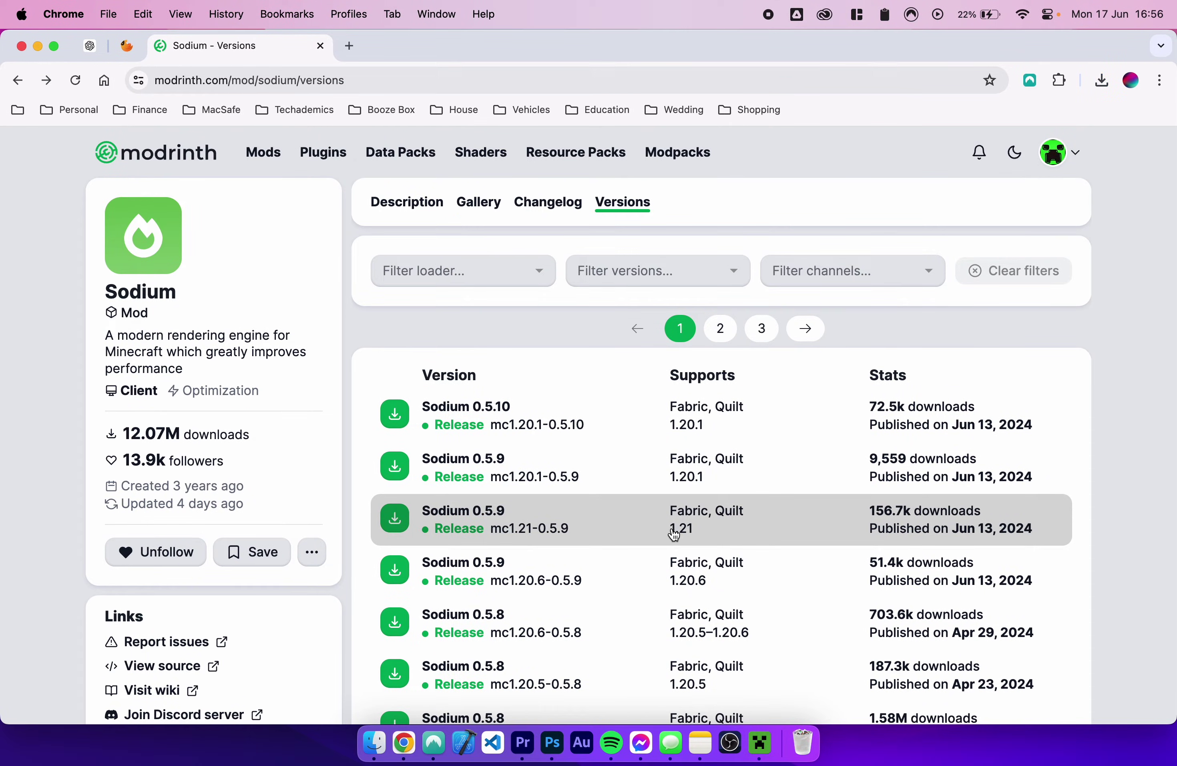
pyautogui.click(782, 526)
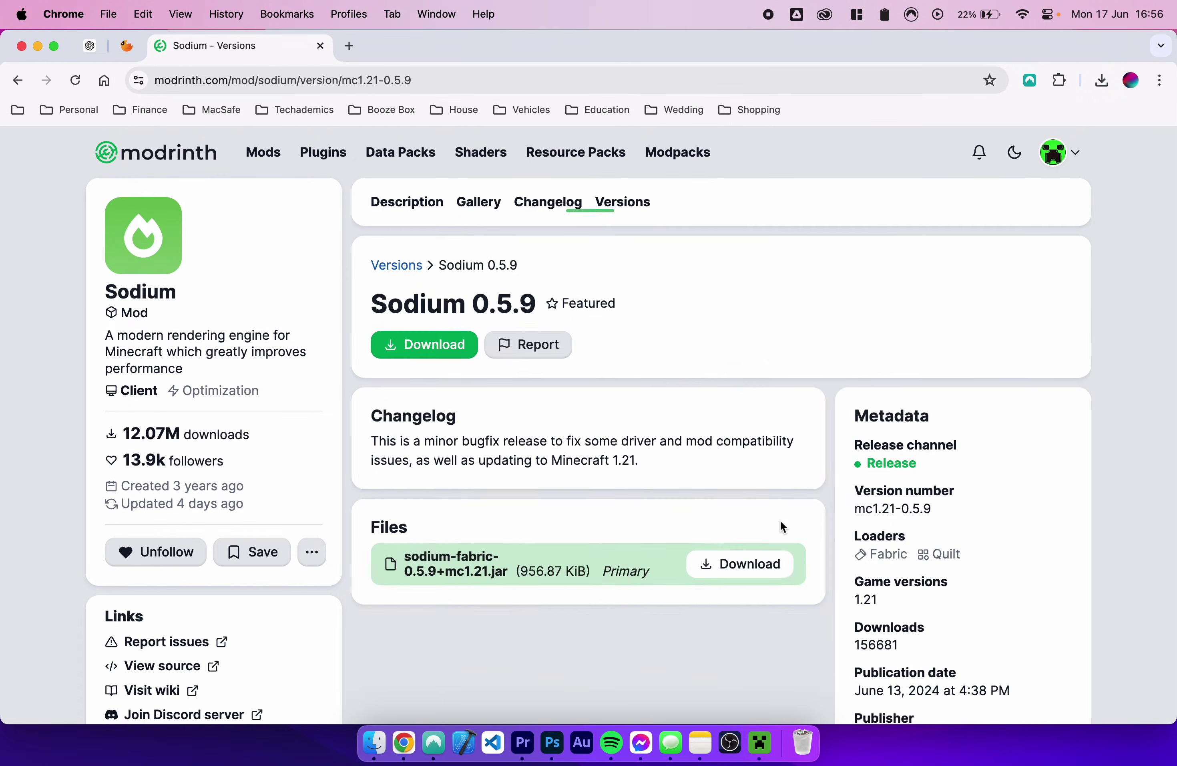
pyautogui.click(739, 567)
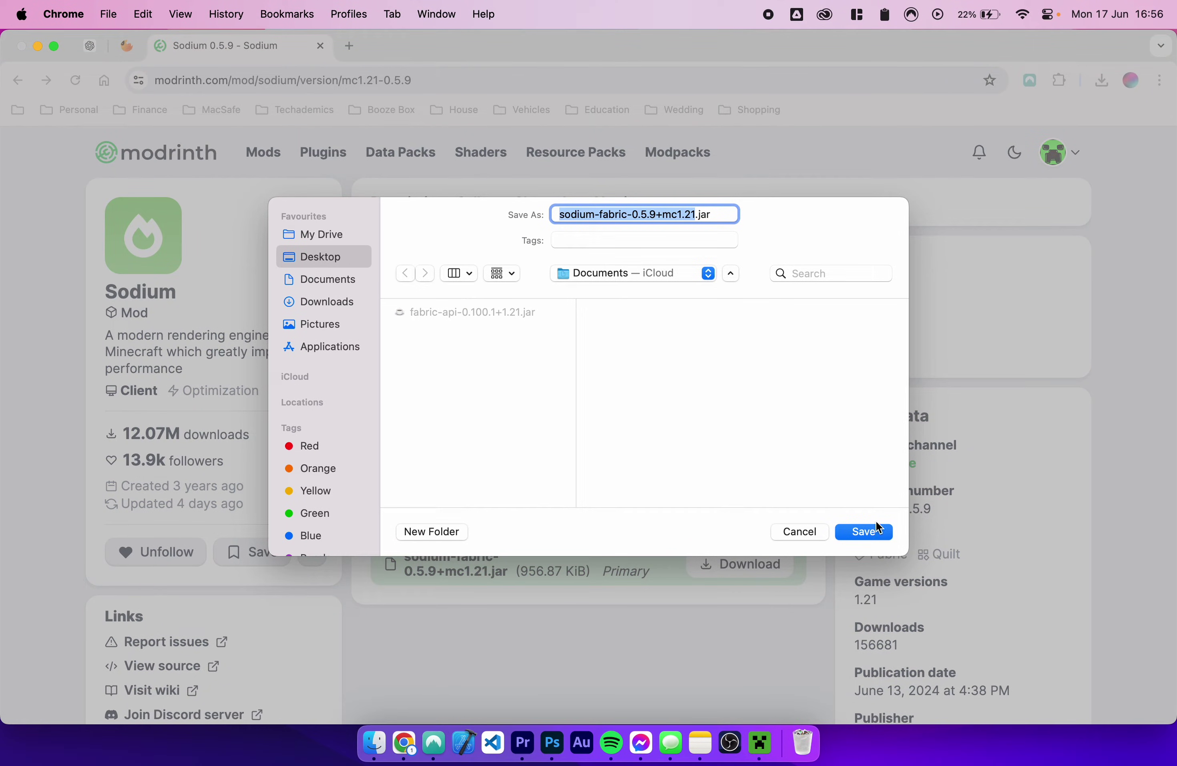
pyautogui.click(864, 532)
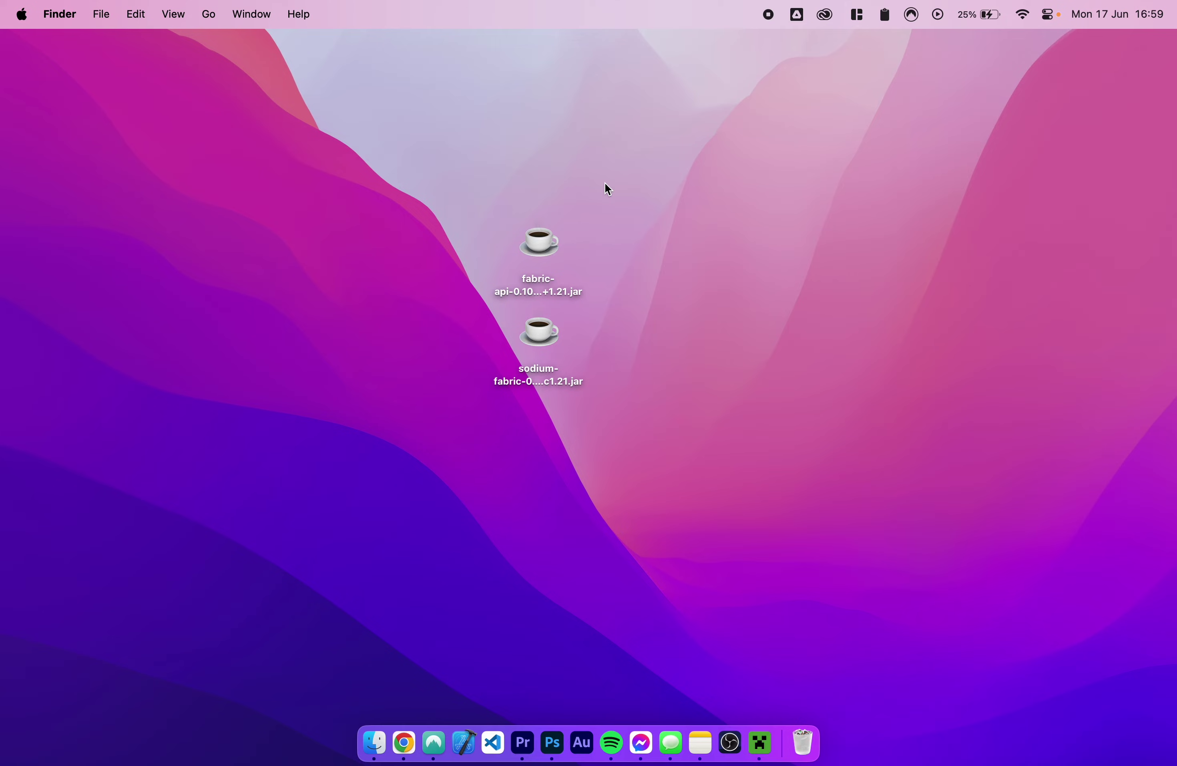
# Step: Open the fabric-loader-1.21 installation's game folder from the launcher's Installations list
pyautogui.moveTo(623, 163); pyautogui.dragTo(494, 459)
pyautogui.click(590, 182)
pyautogui.click(761, 743)
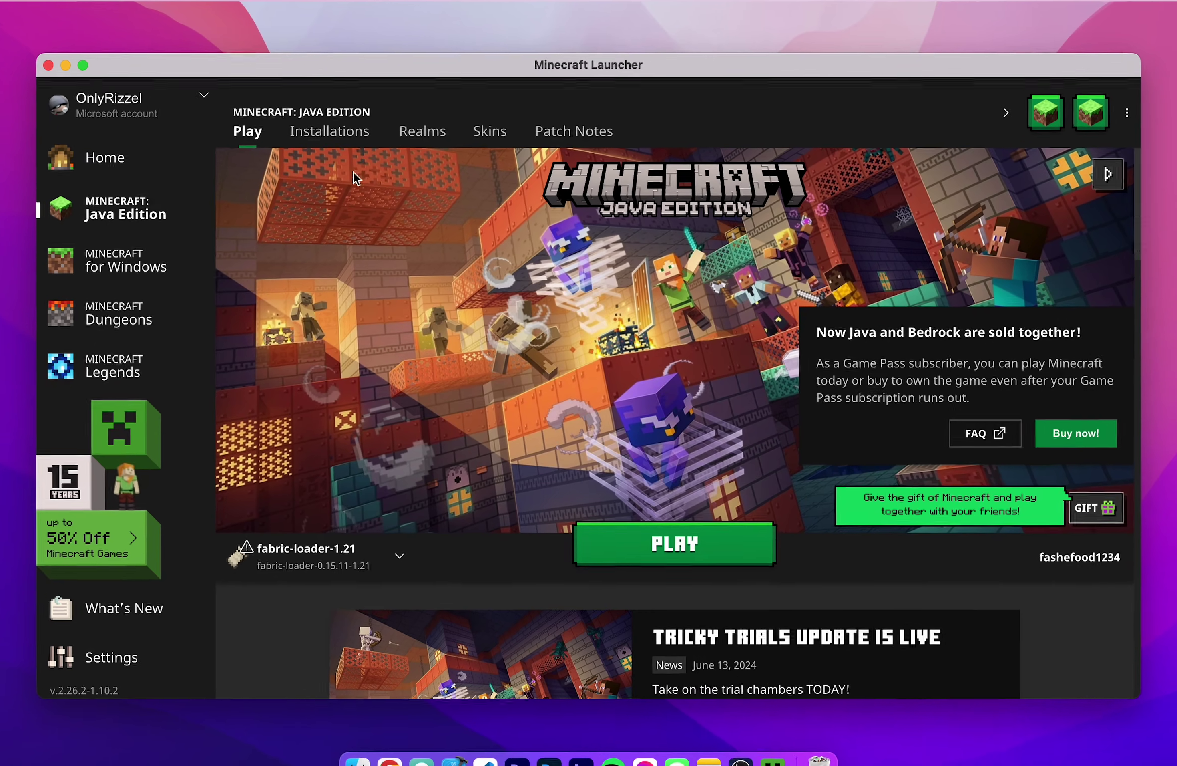
pyautogui.click(319, 134)
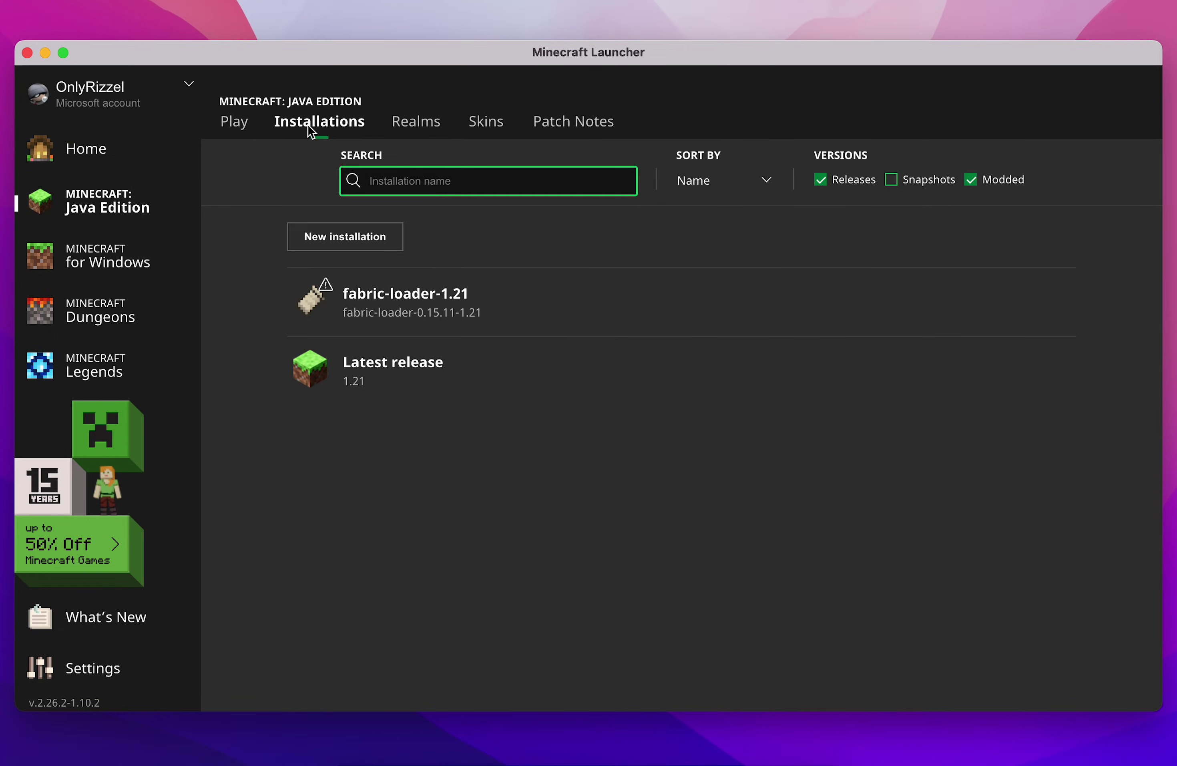
pyautogui.moveTo(572, 296)
pyautogui.click(1033, 304)
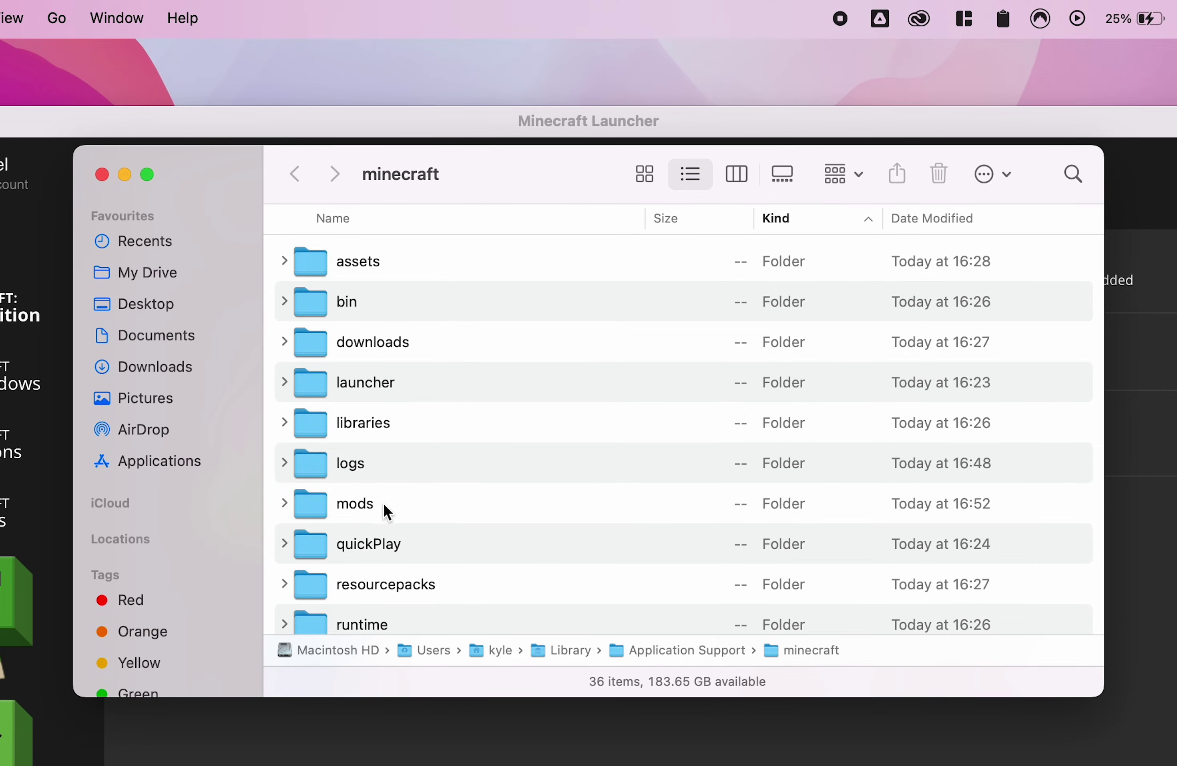
# Step: Open the minecraft mods folder, with the Desktop's jar files showing in a second Finder tab
pyautogui.doubleClick(406, 511)
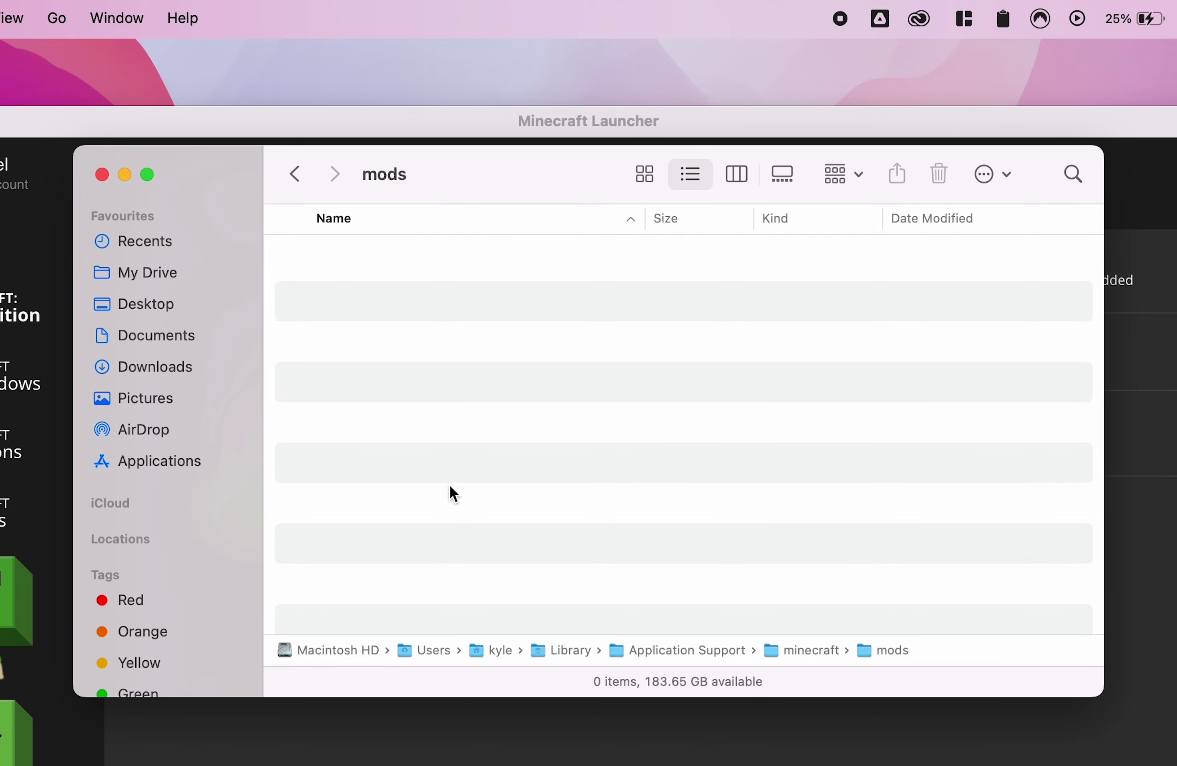
pyautogui.press('super+t')
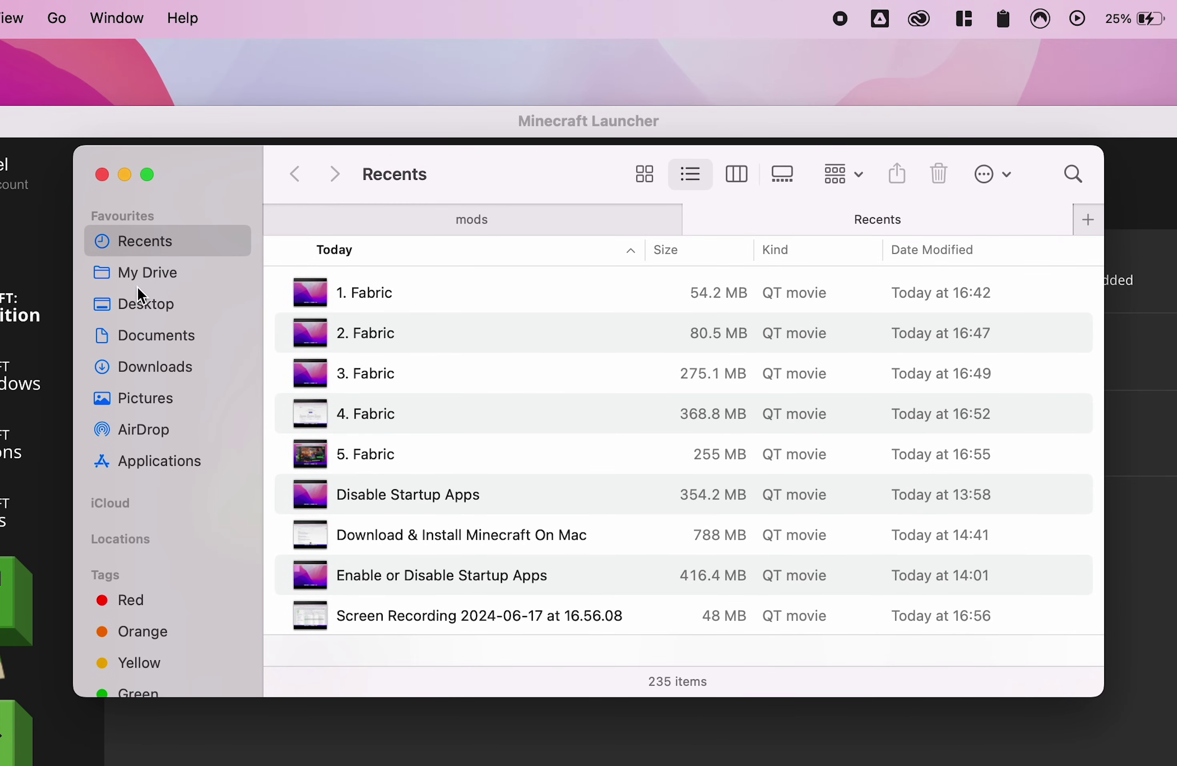
pyautogui.click(146, 275)
pyautogui.click(140, 299)
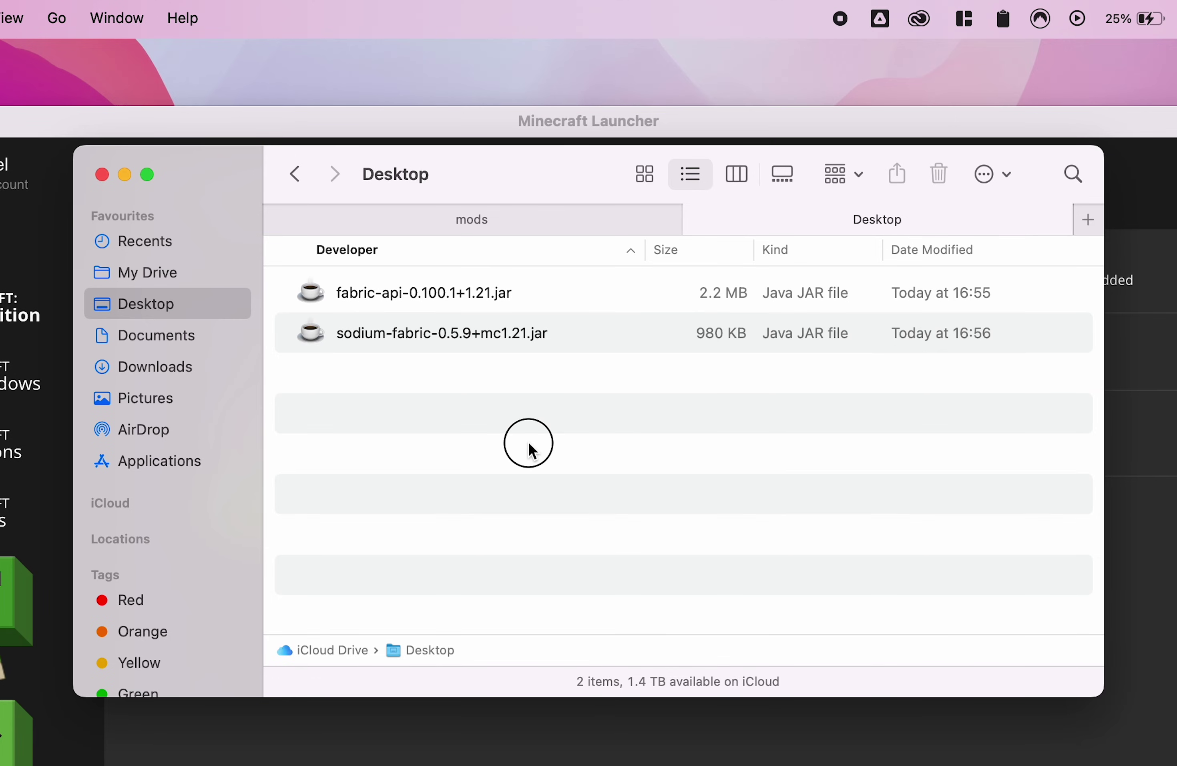
# Step: Move fabric-api-0.100.1+1.21.jar and sodium-fabric-0.5.9+mc1.21.jar into the mods folder, then close Finder
pyautogui.moveTo(526, 437); pyautogui.dragTo(475, 214)
pyautogui.moveTo(474, 208); pyautogui.dragTo(523, 416)
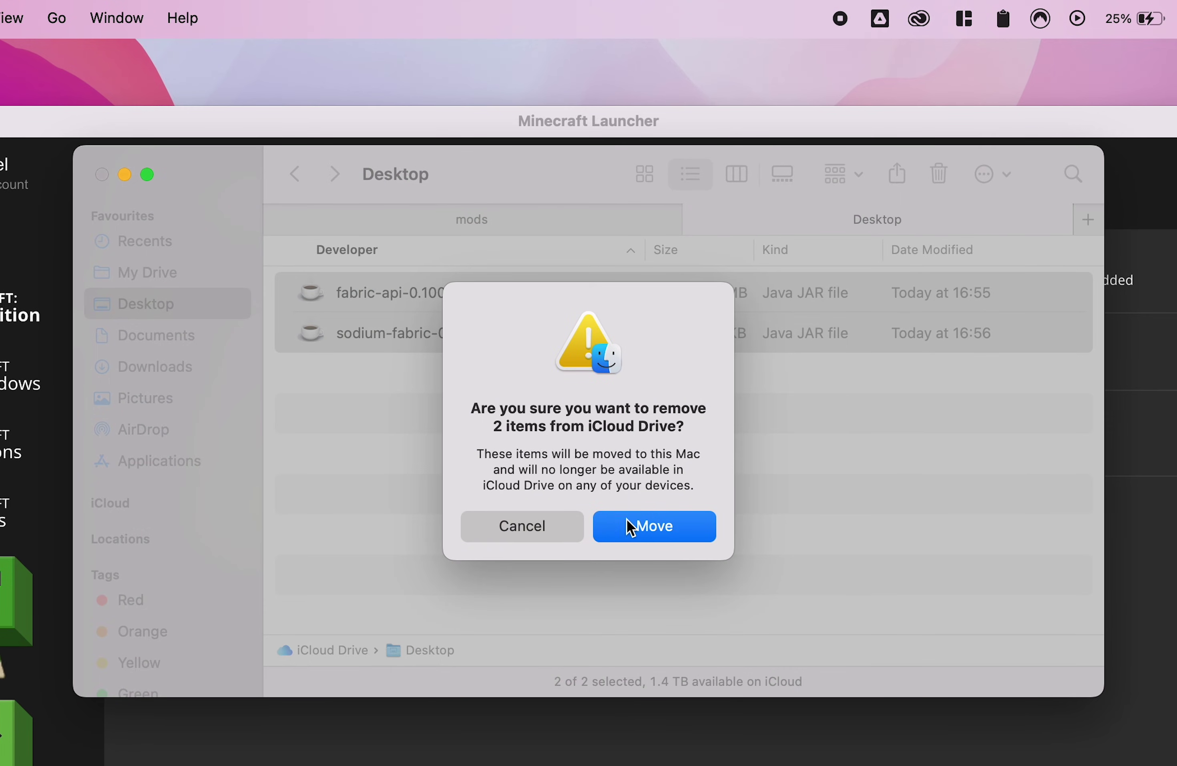
pyautogui.click(631, 527)
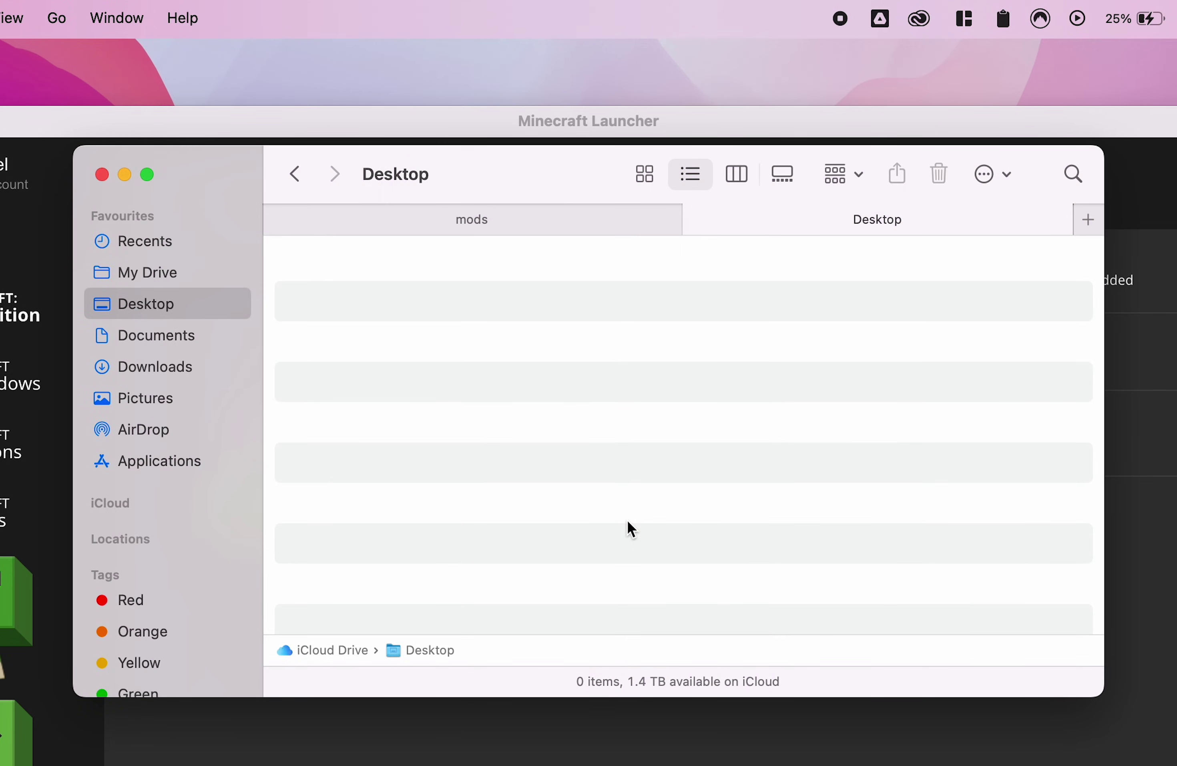
pyautogui.click(484, 230)
pyautogui.click(402, 499)
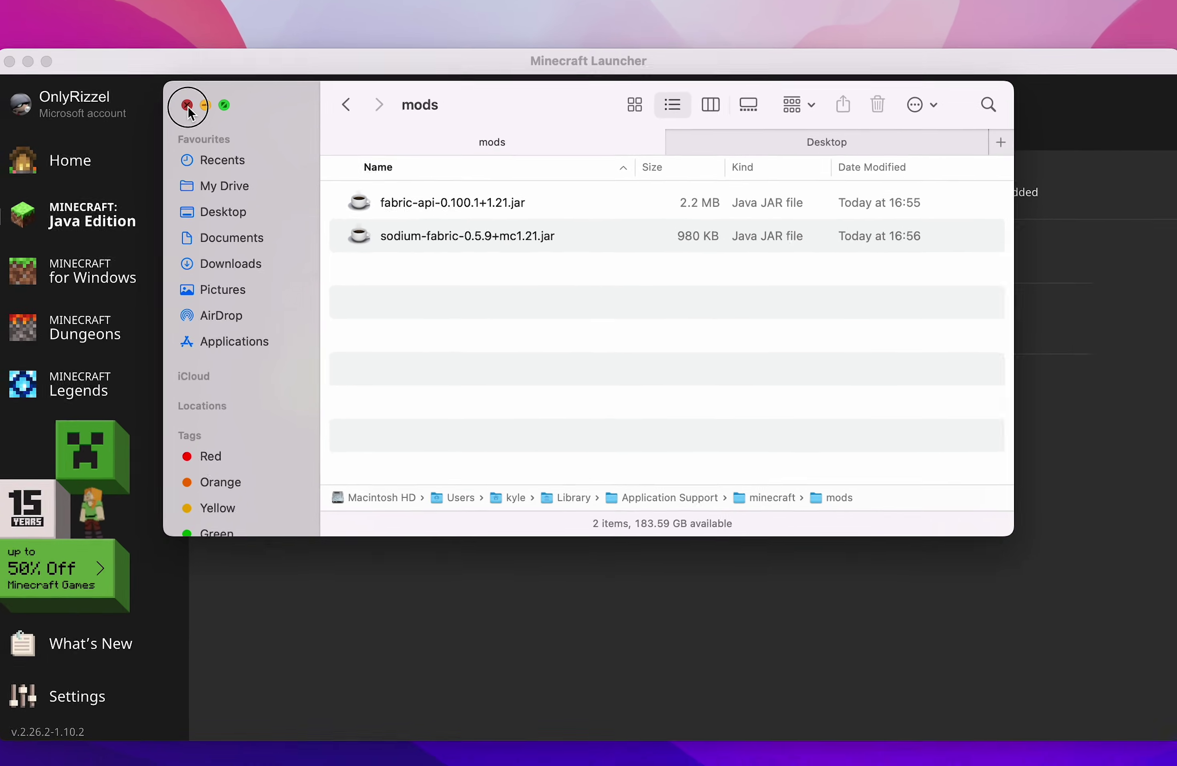
pyautogui.click(102, 174)
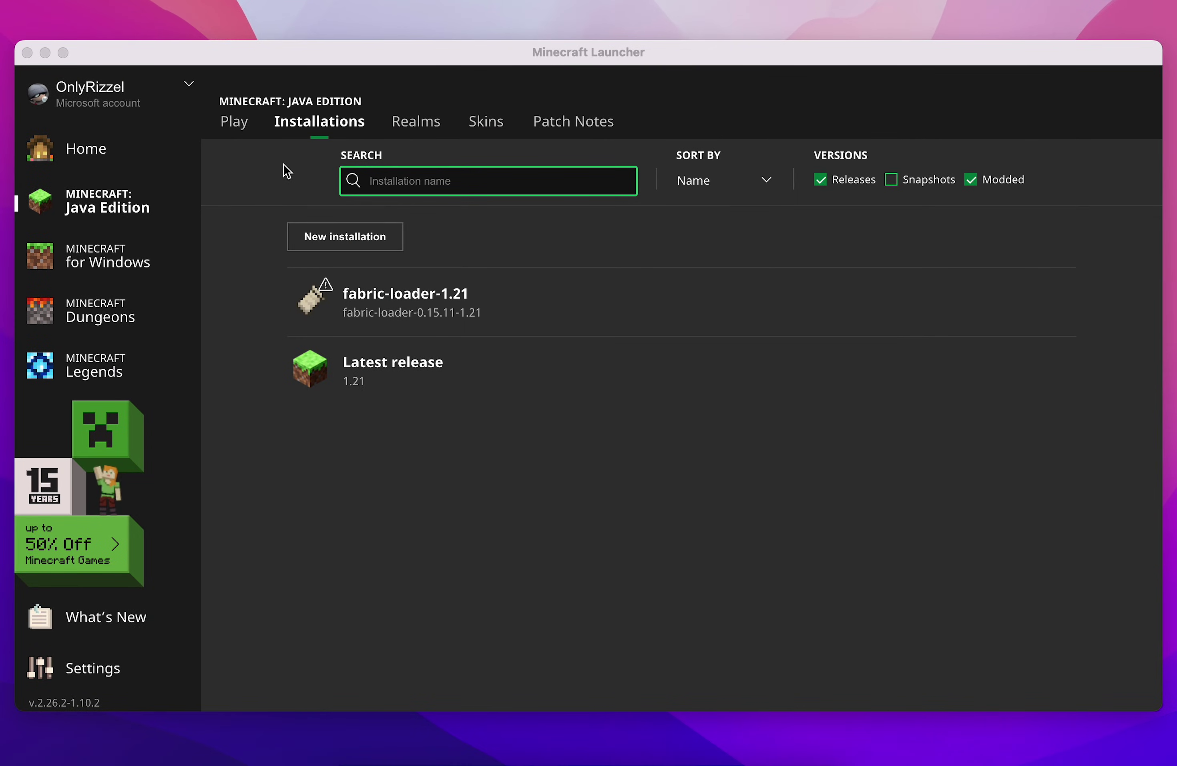
# Step: Launch the fabric-loader-1.21 installation after accepting the mod risks, then select Test World in Singleplayer
pyautogui.click(236, 130)
pyautogui.click(236, 130)
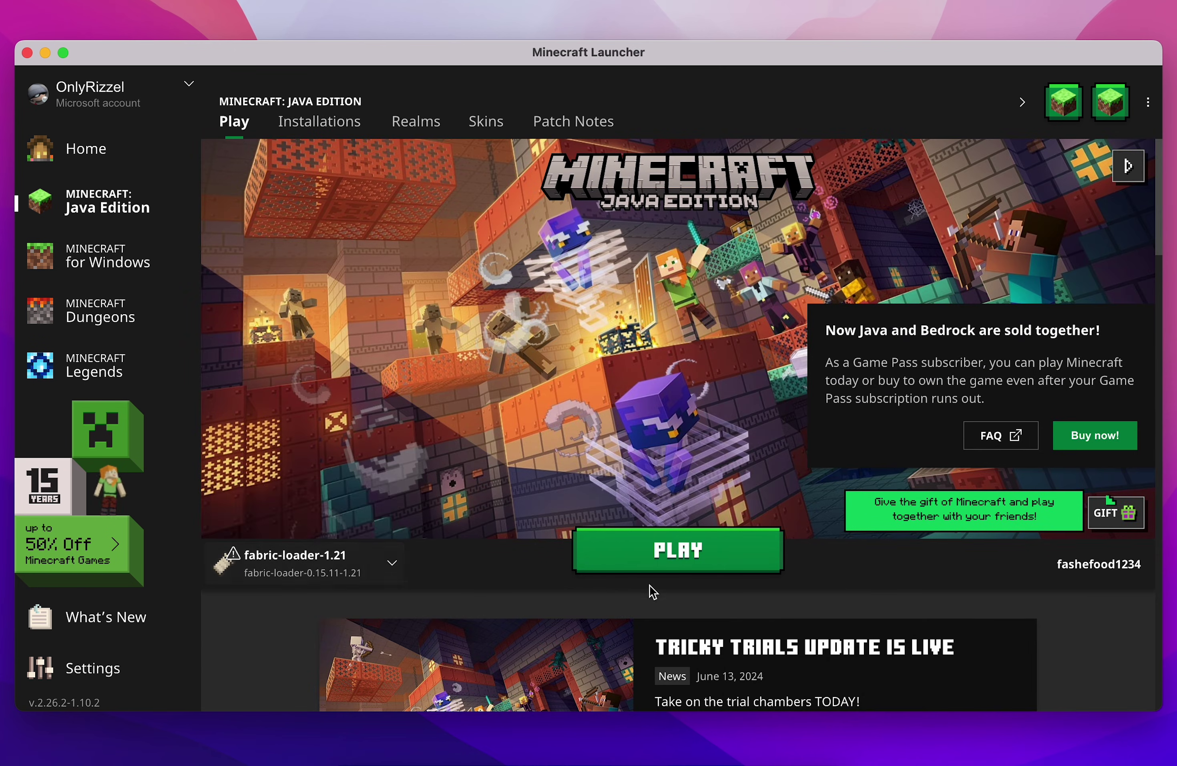
pyautogui.click(723, 575)
pyautogui.click(432, 420)
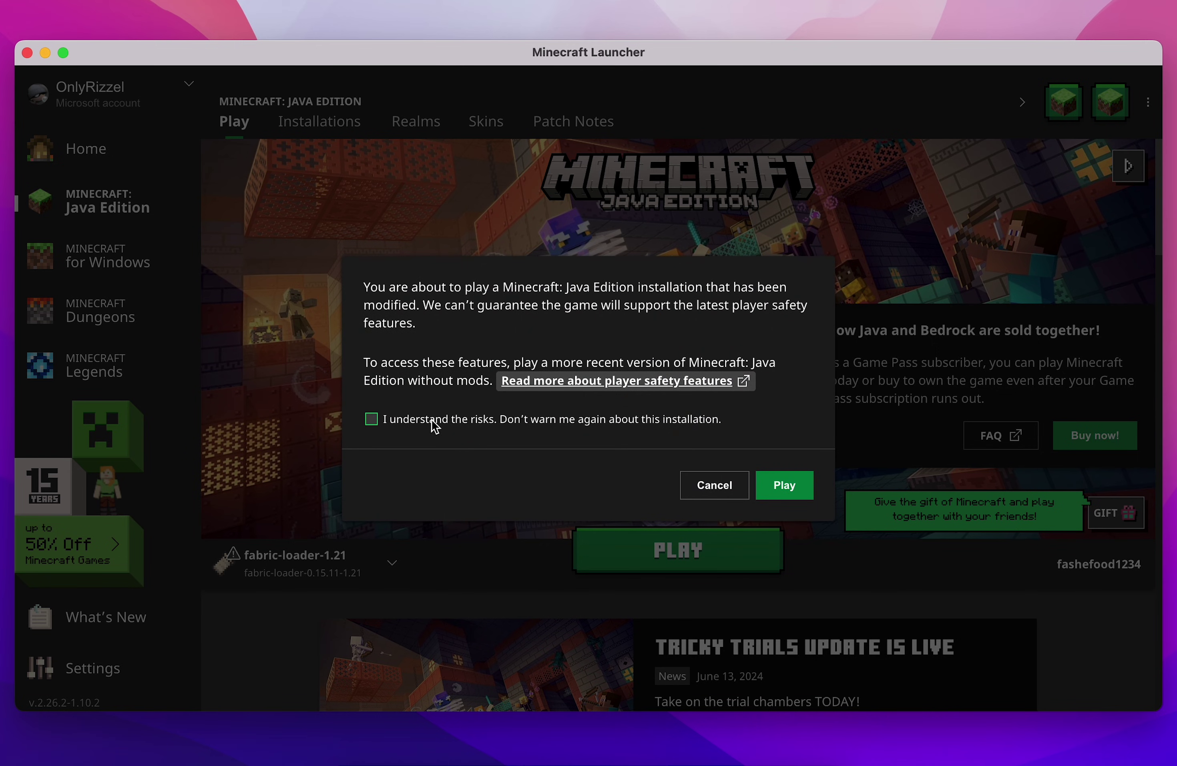
pyautogui.click(784, 483)
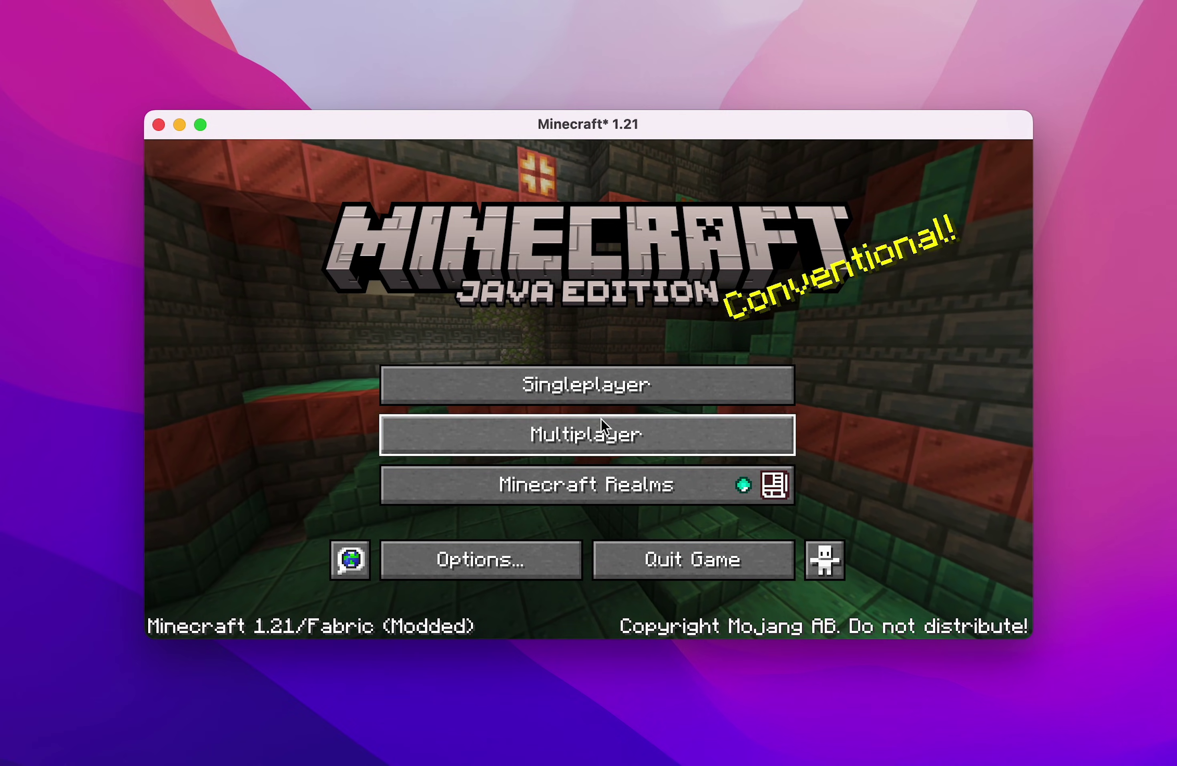
pyautogui.click(609, 400)
pyautogui.click(515, 271)
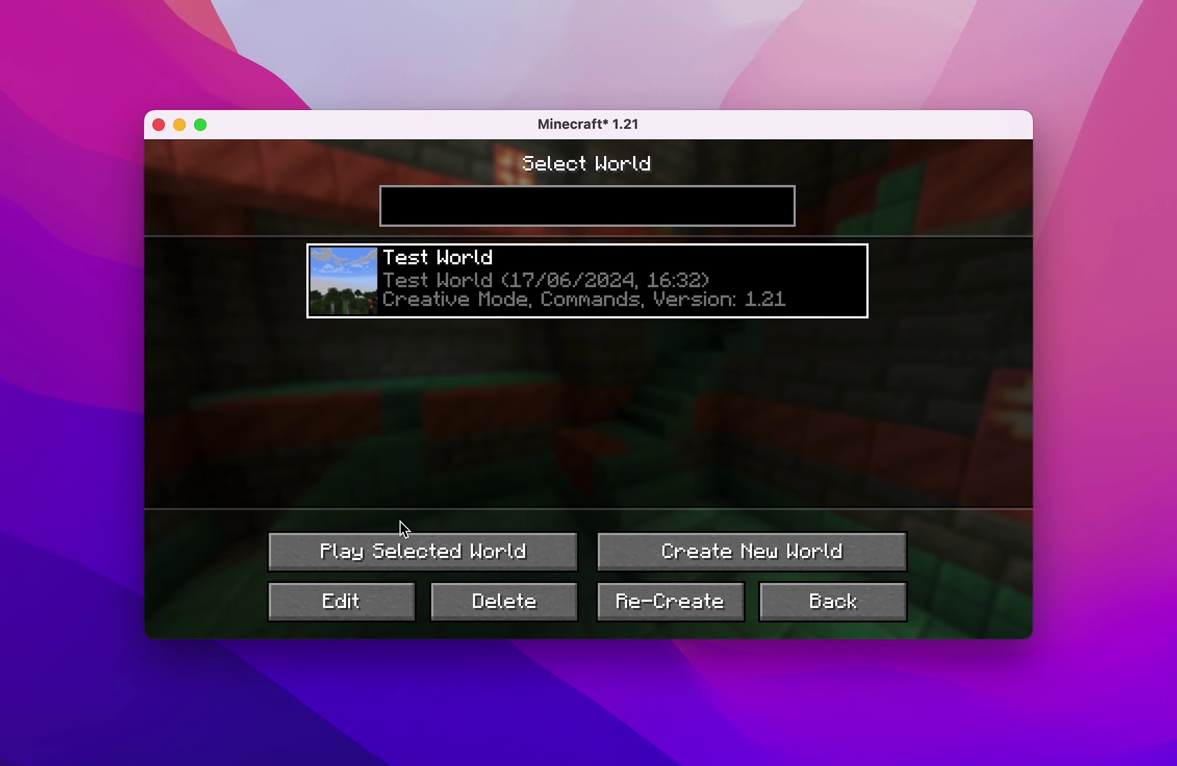